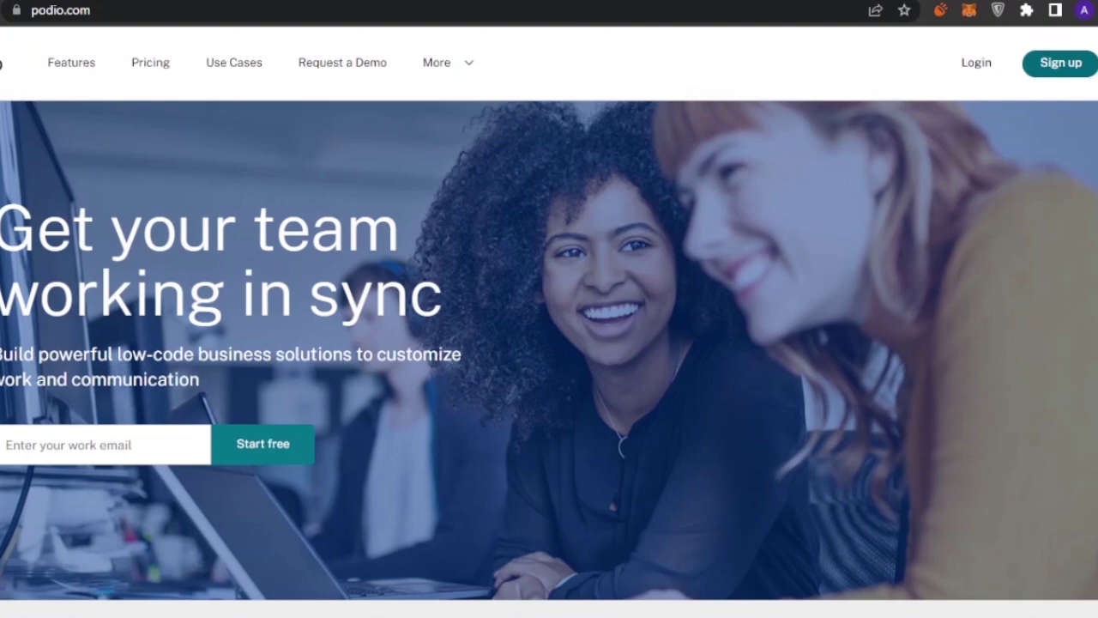
pyautogui.scroll(-1, 549, 350)
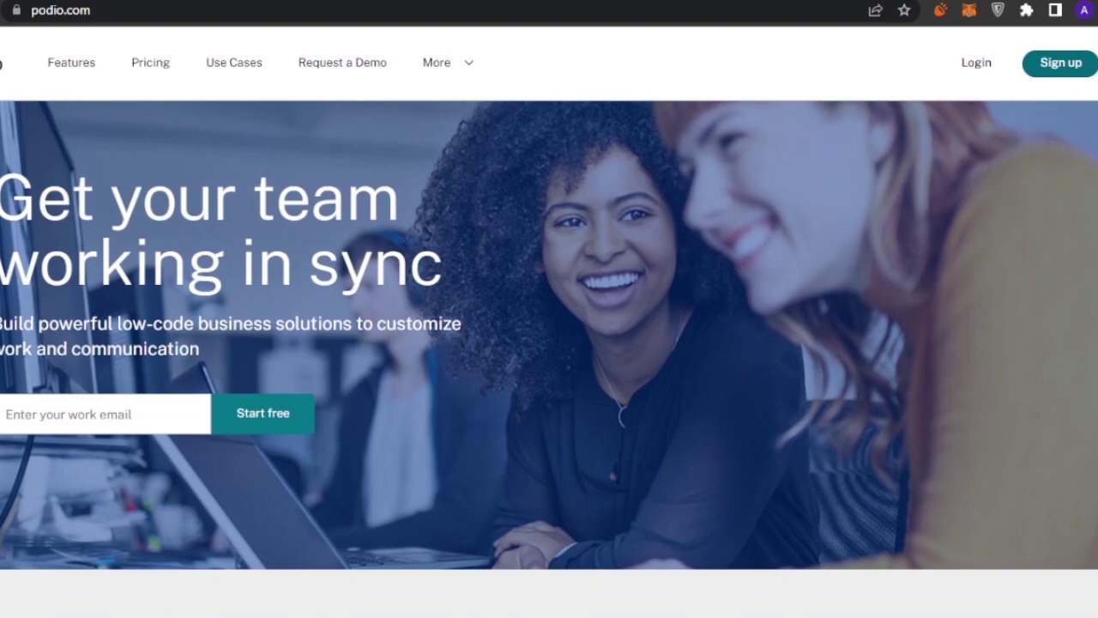
pyautogui.scroll(-1, 549, 343)
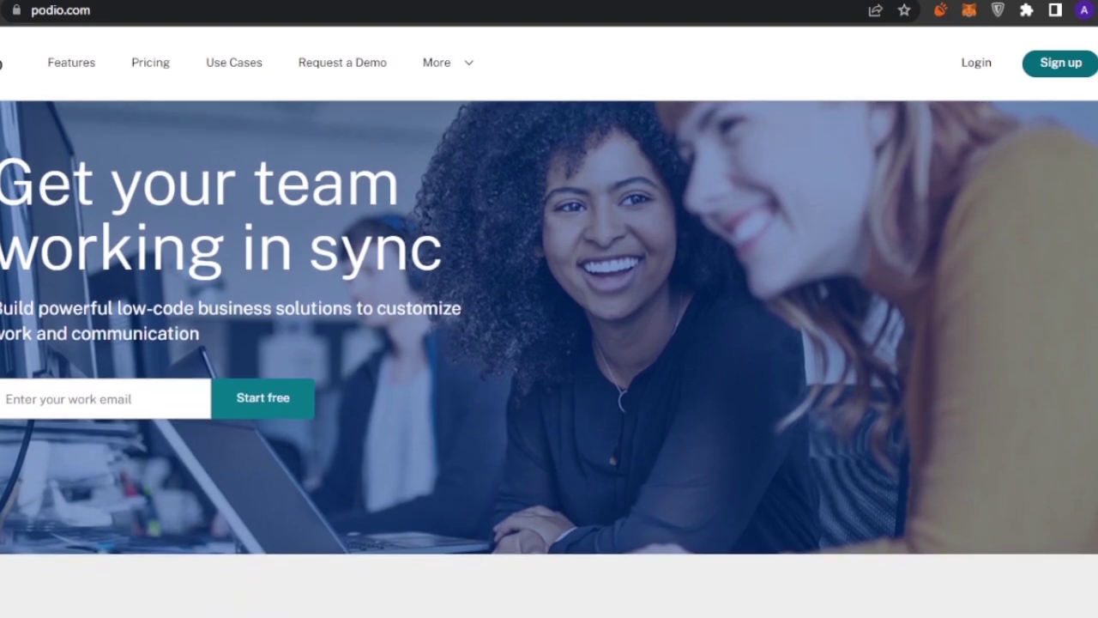
pyautogui.scroll(-5, 549, 343)
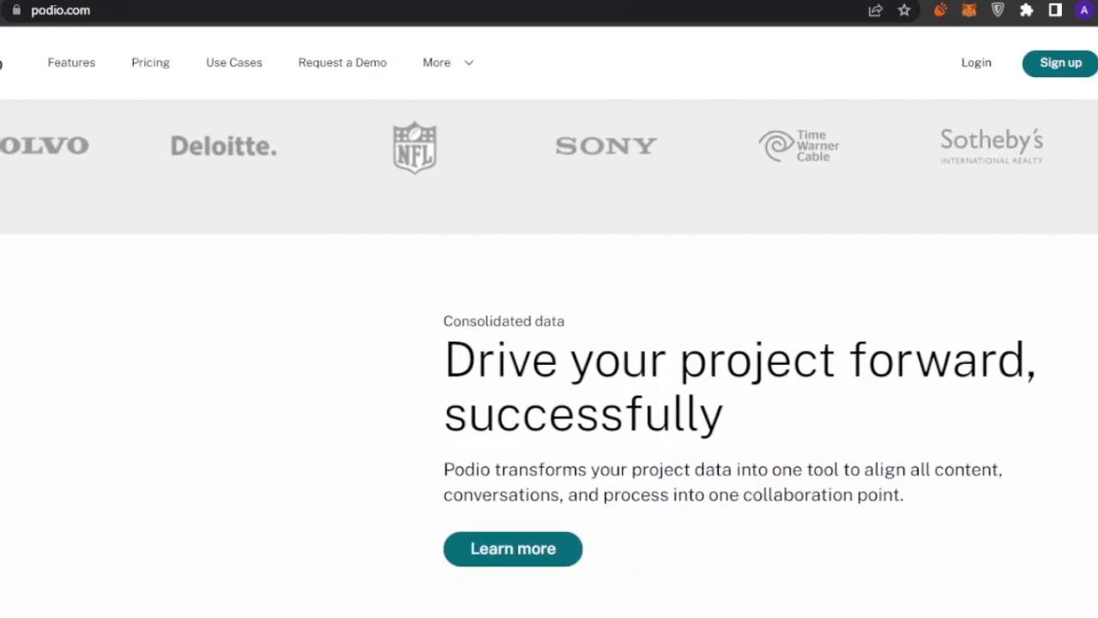
pyautogui.scroll(-2, 549, 358)
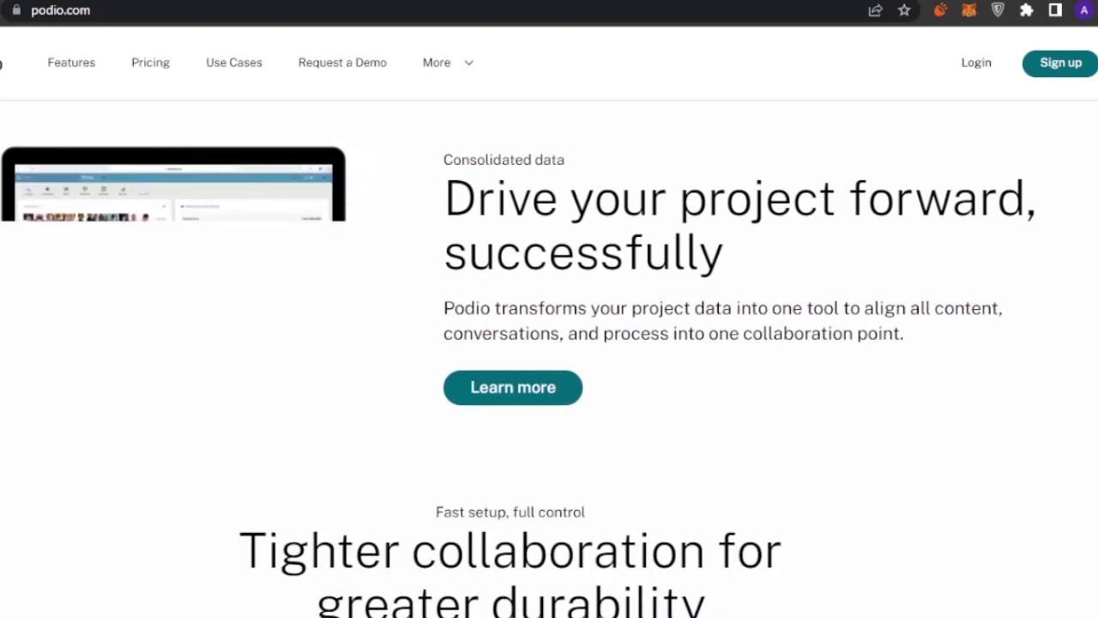
pyautogui.scroll(-5, 549, 358)
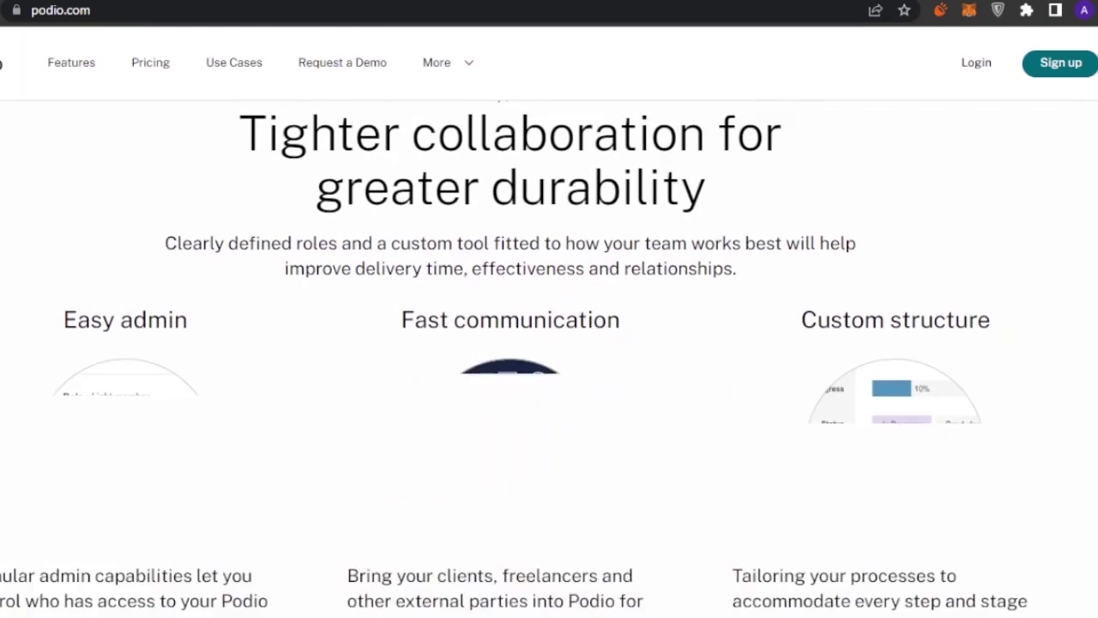
pyautogui.scroll(-7, 550, 359)
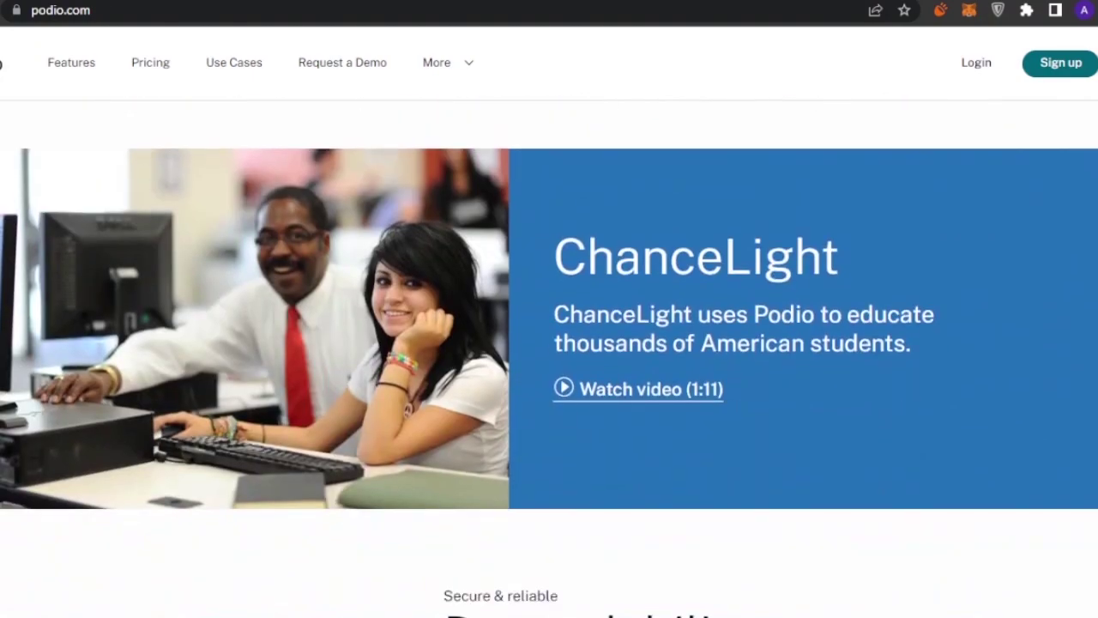
pyautogui.scroll(-4, 549, 358)
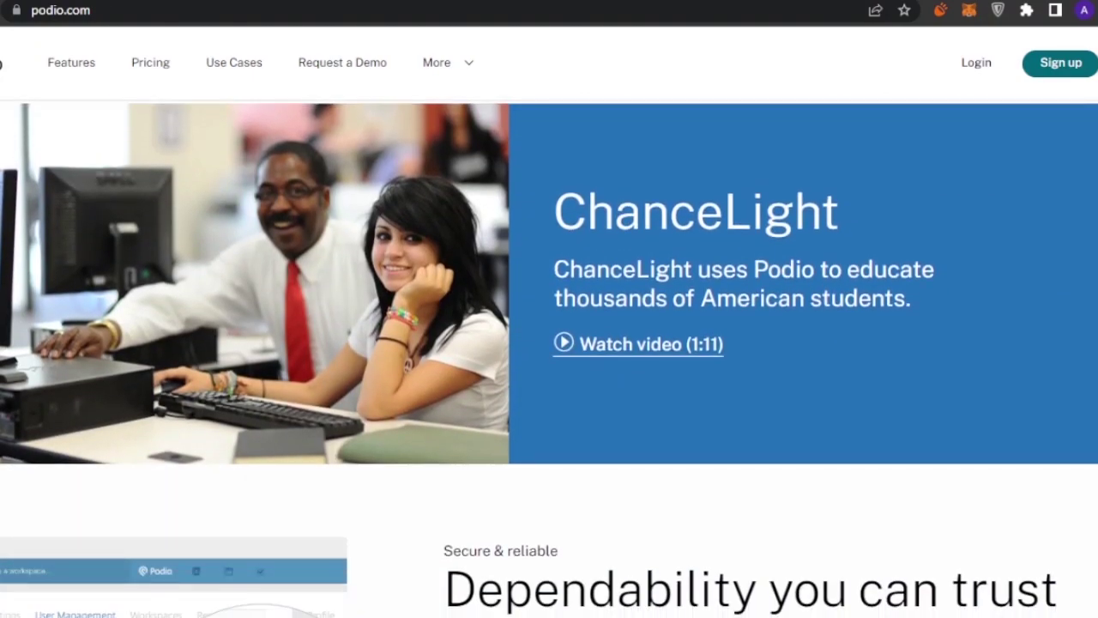
pyautogui.scroll(-5, 549, 359)
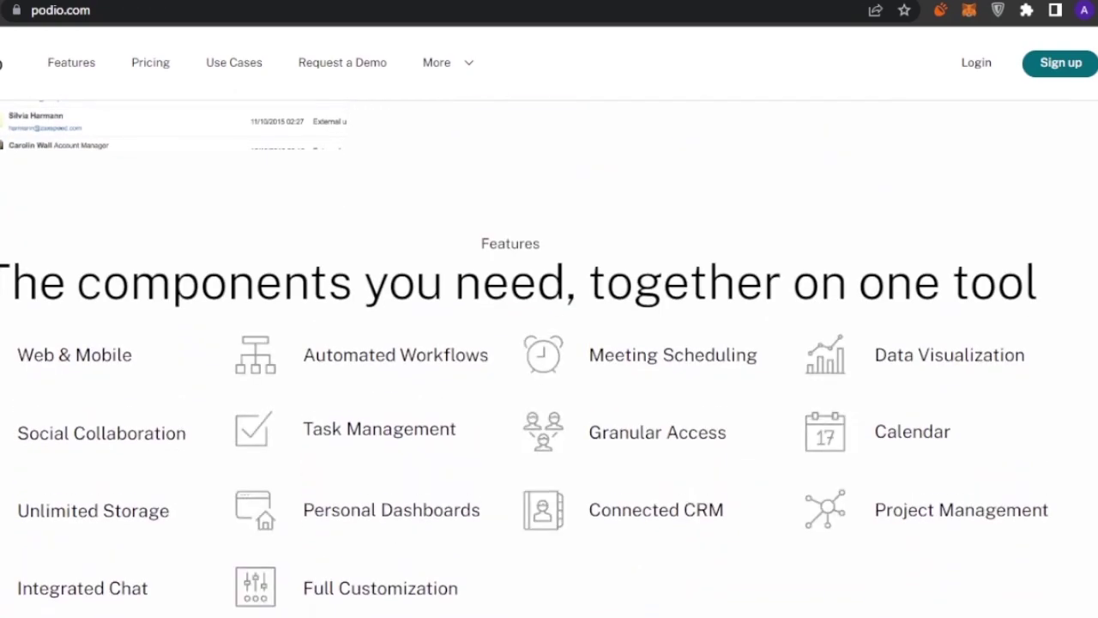
pyautogui.scroll(-1, 549, 359)
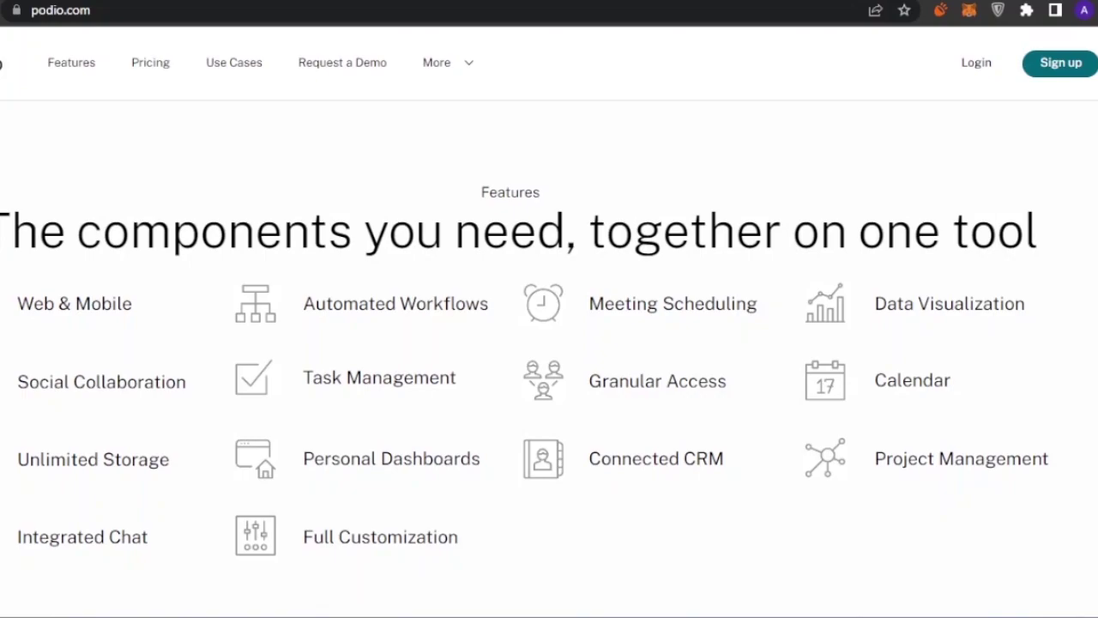
pyautogui.scroll(-3, 549, 358)
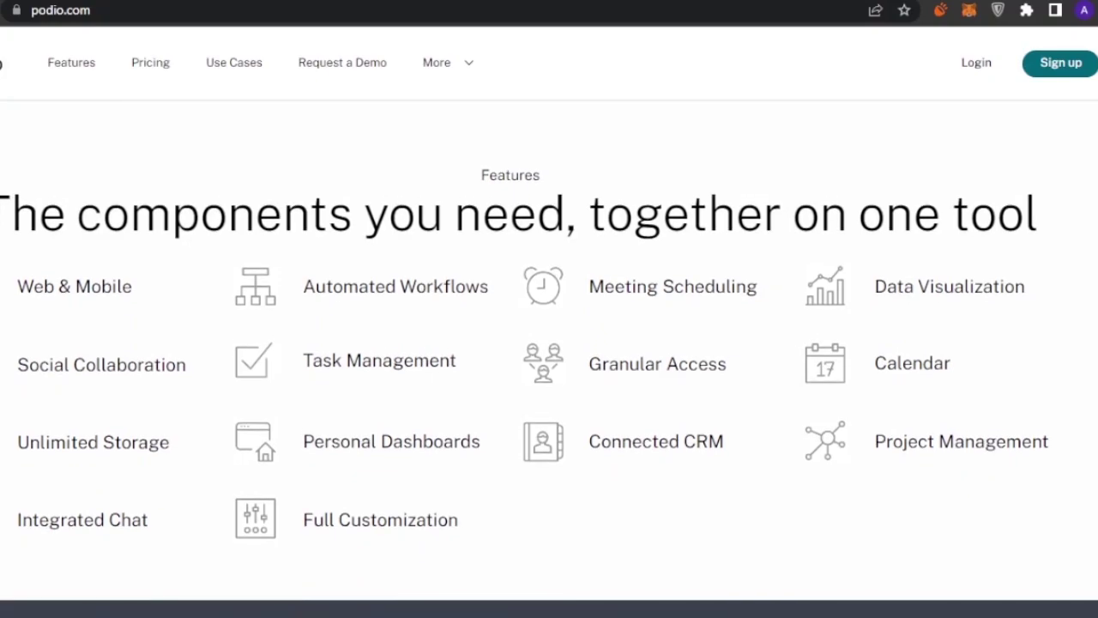
pyautogui.scroll(4, 549, 359)
pyautogui.scroll(15, 549, 358)
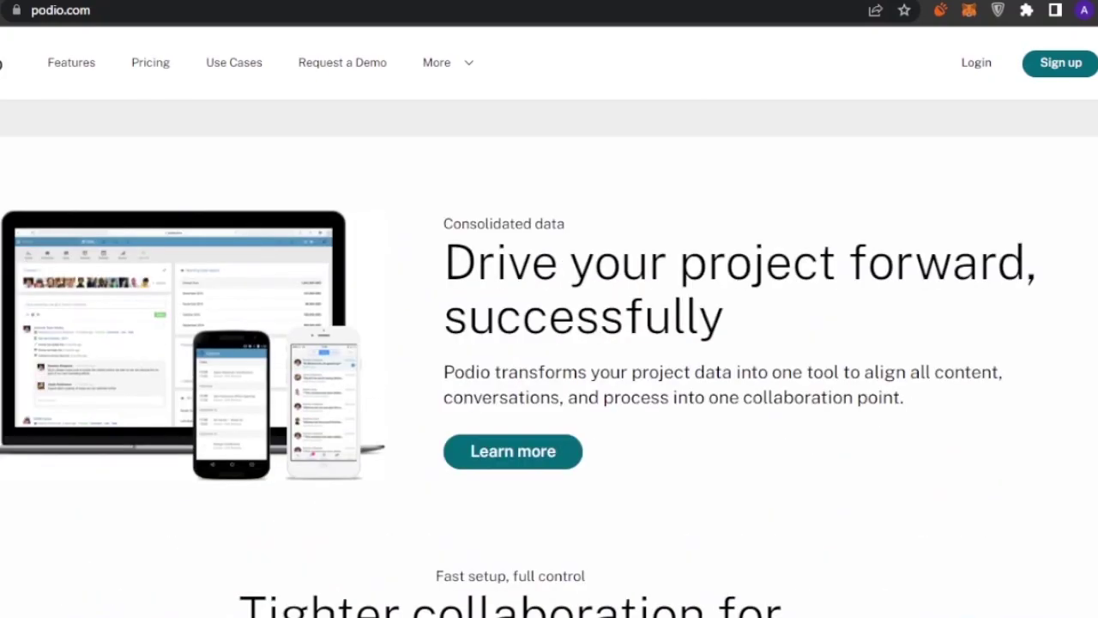
pyautogui.scroll(3, 549, 358)
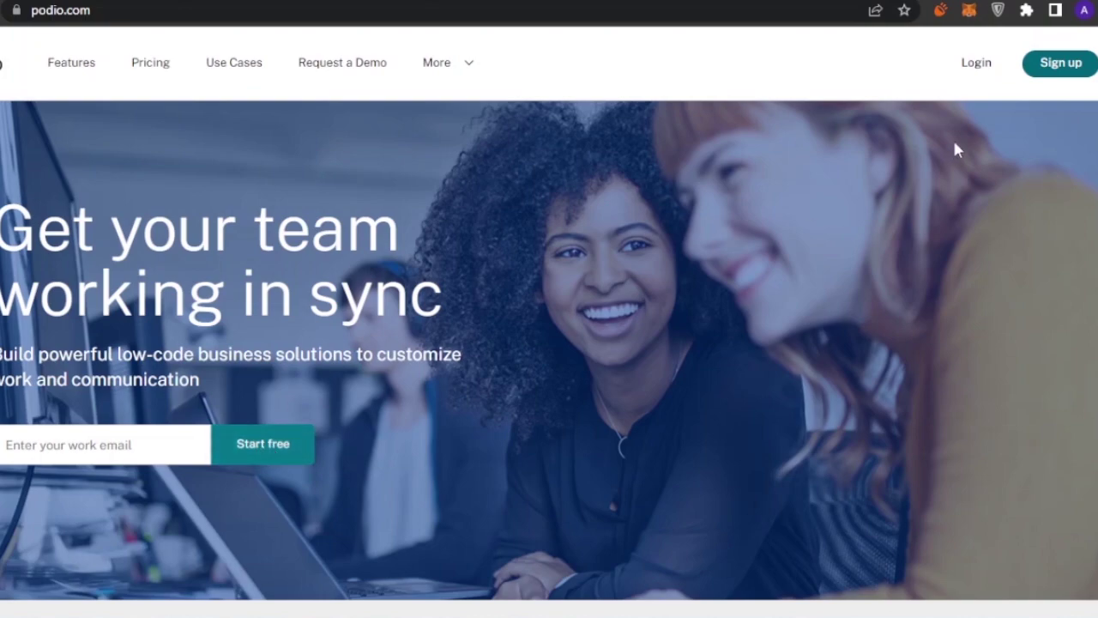
# Go to Podio's free account sign-up page and look through the registration form
pyautogui.click(1061, 64)
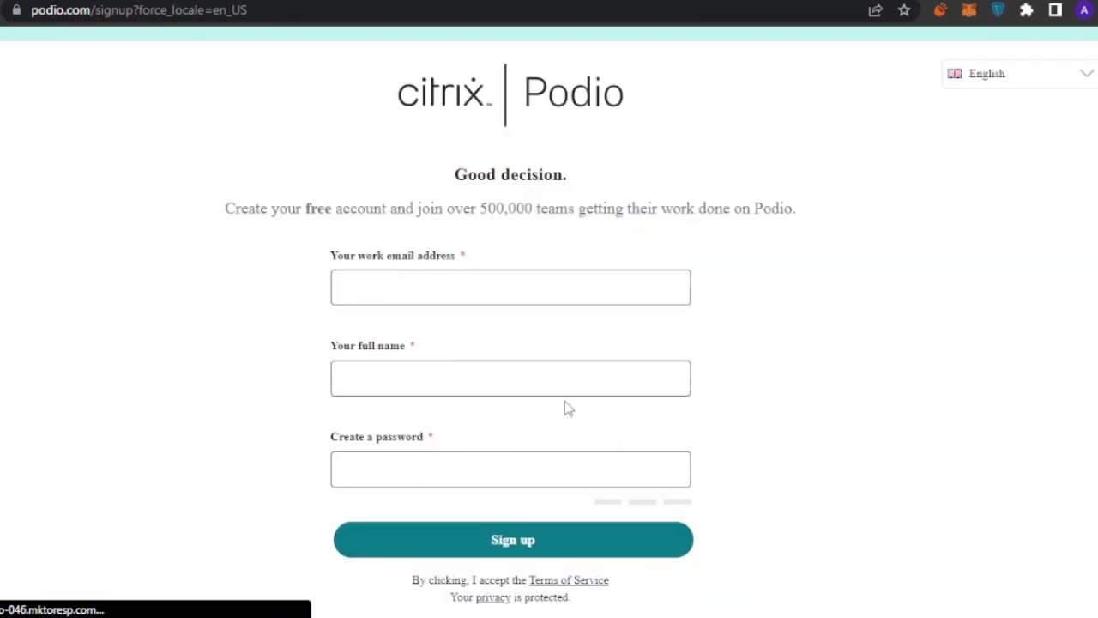
pyautogui.scroll(-2, 567, 407)
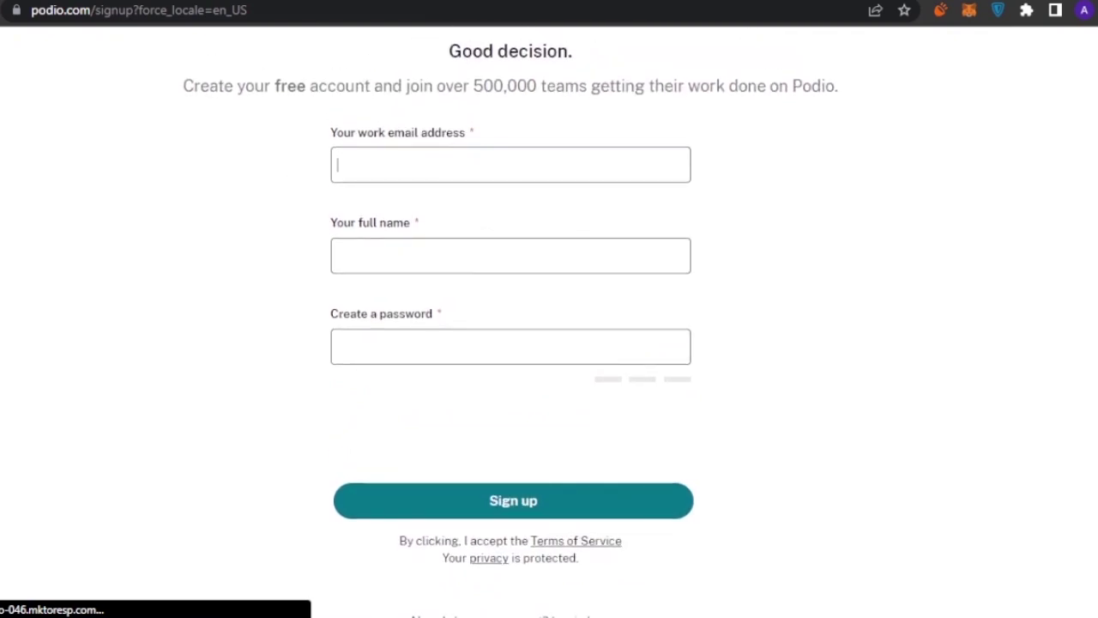
pyautogui.scroll(-2, 512, 309)
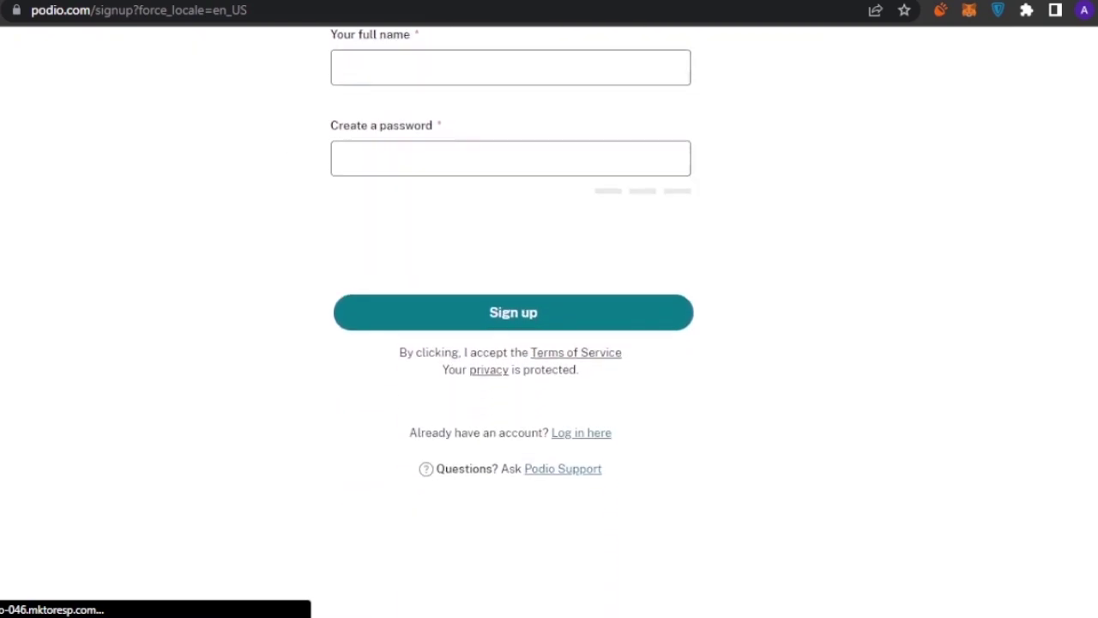
pyautogui.scroll(3, 1097, 359)
pyautogui.scroll(-4, 1096, 359)
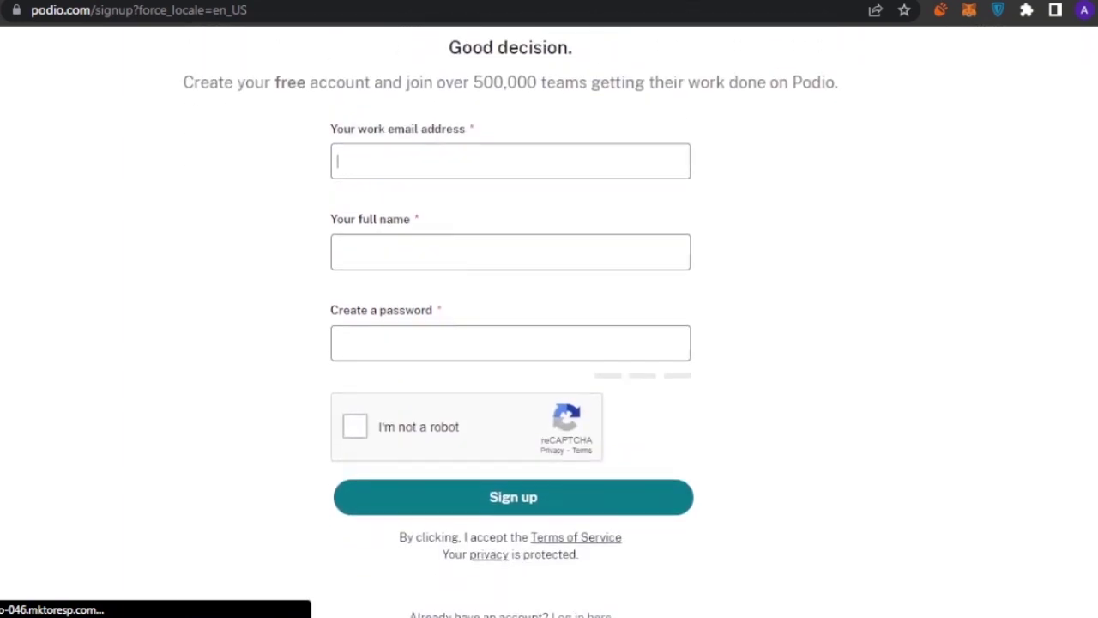
pyautogui.scroll(4, 1097, 358)
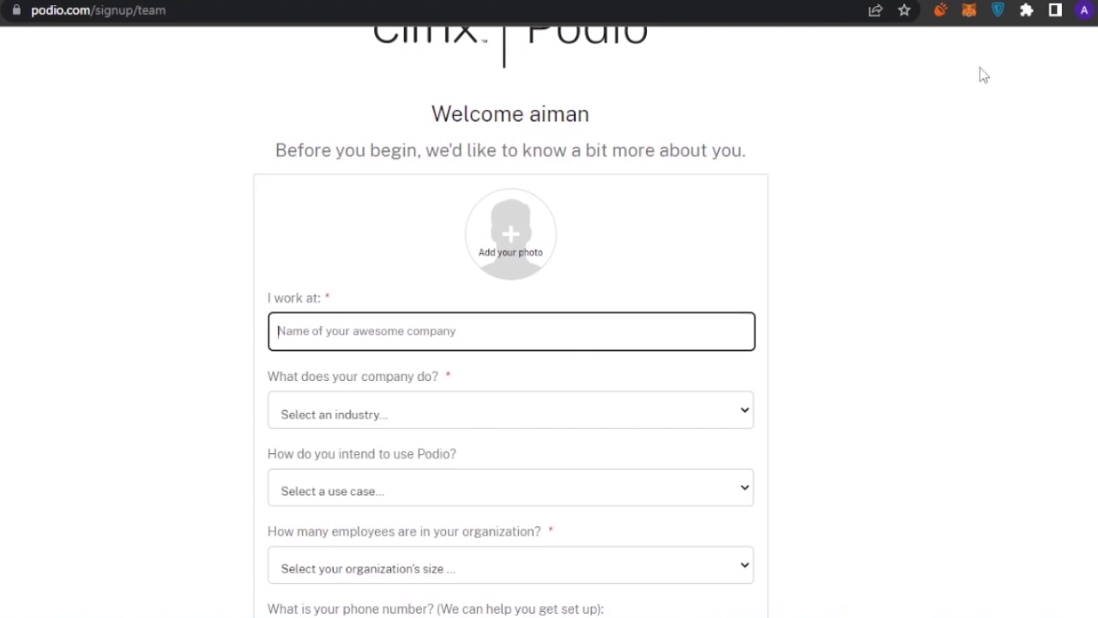
# Scroll down the welcome questionnaire about company, industry, use case and organization size
pyautogui.scroll(-1, 999, 207)
pyautogui.scroll(-1, 809, 148)
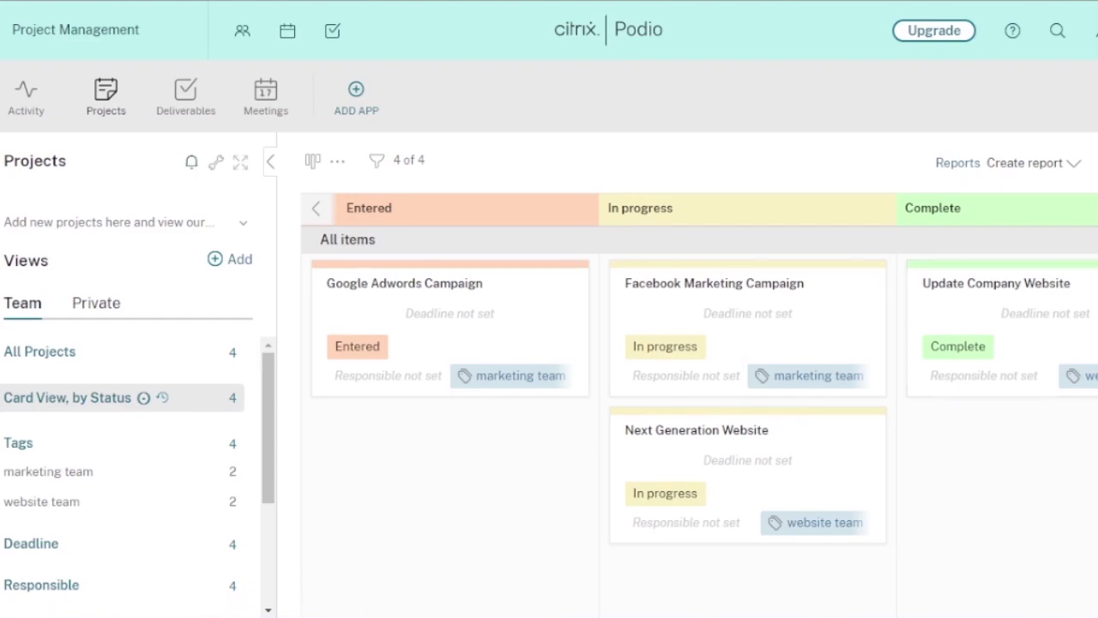
# Scroll through the Projects card board grouped by status
pyautogui.scroll(-1, 699, 386)
pyautogui.scroll(1, 700, 387)
pyautogui.scroll(-1, 699, 386)
pyautogui.scroll(1, 700, 386)
pyautogui.scroll(-1, 699, 386)
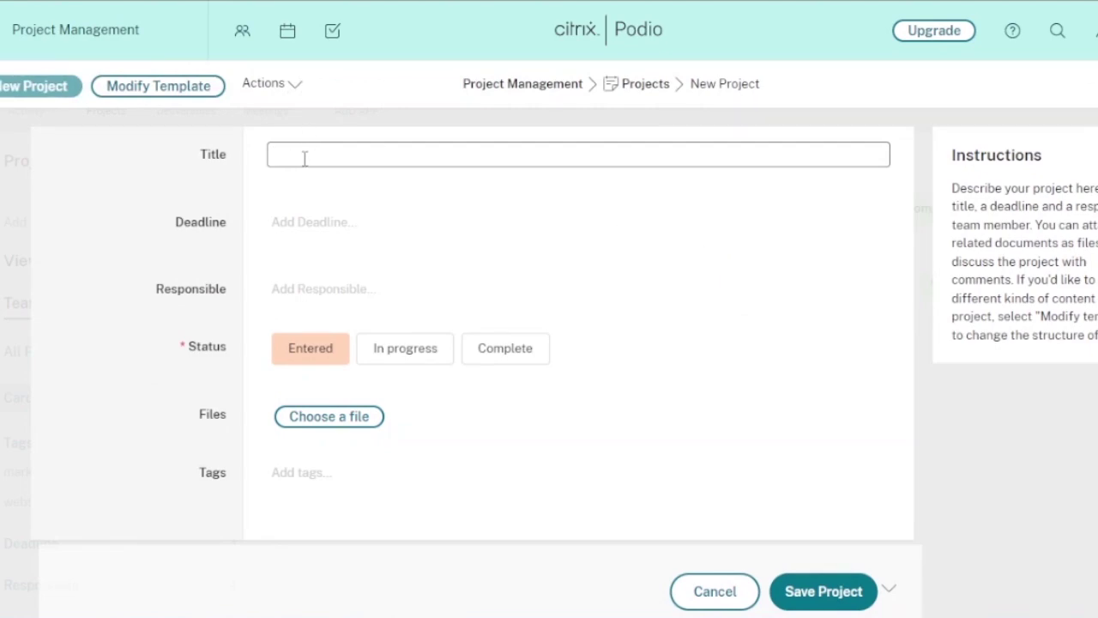
# Title the project 'test project' with a 15 March 2023, 12:00 AM deadline
pyautogui.write('test project')
pyautogui.click(345, 212)
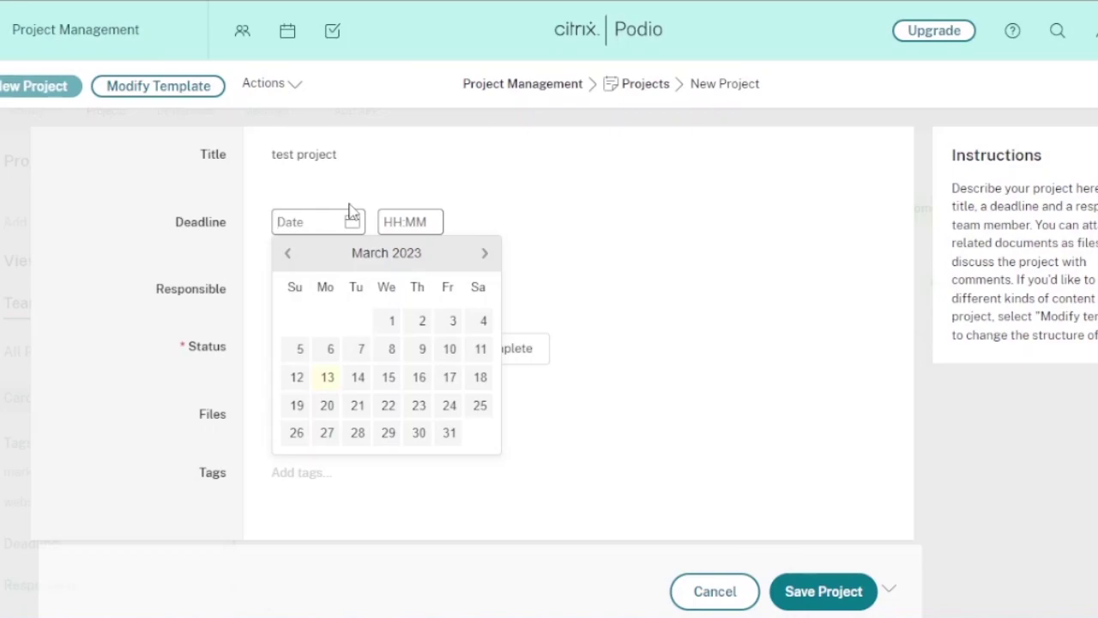
pyautogui.click(387, 382)
pyautogui.click(384, 223)
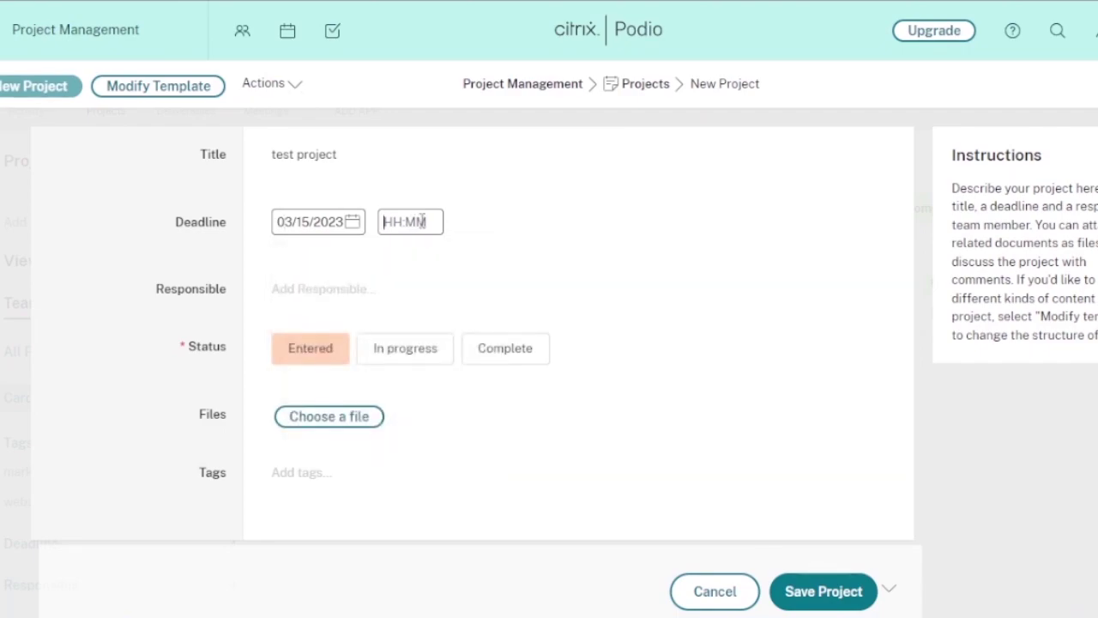
pyautogui.click(421, 220)
# Assign the workspace member as the project's responsible person
pyautogui.click(339, 288)
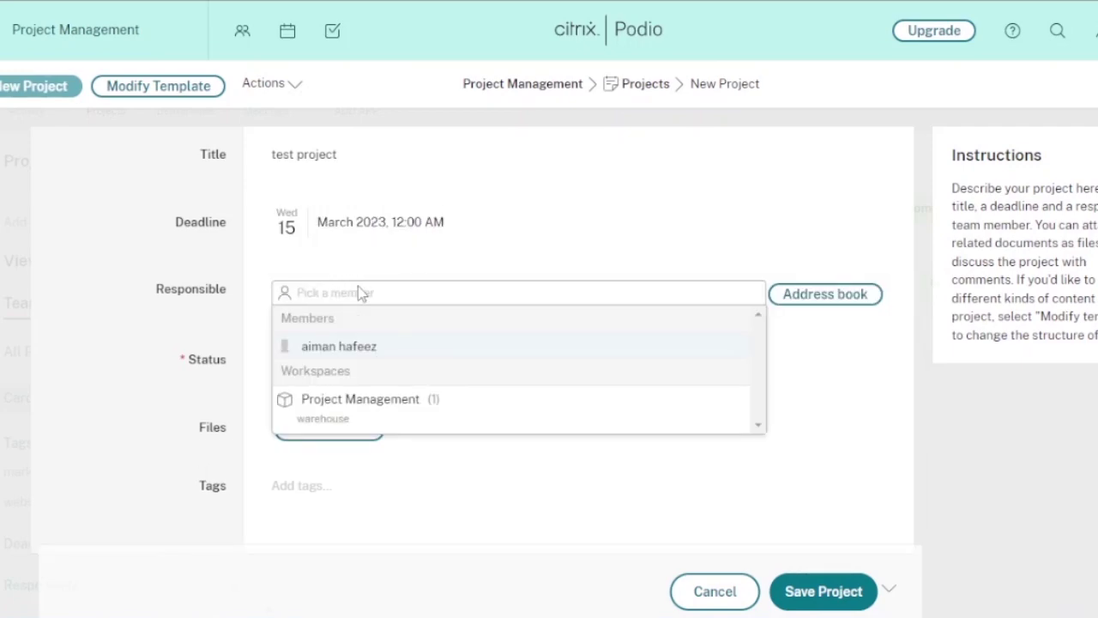
pyautogui.click(359, 346)
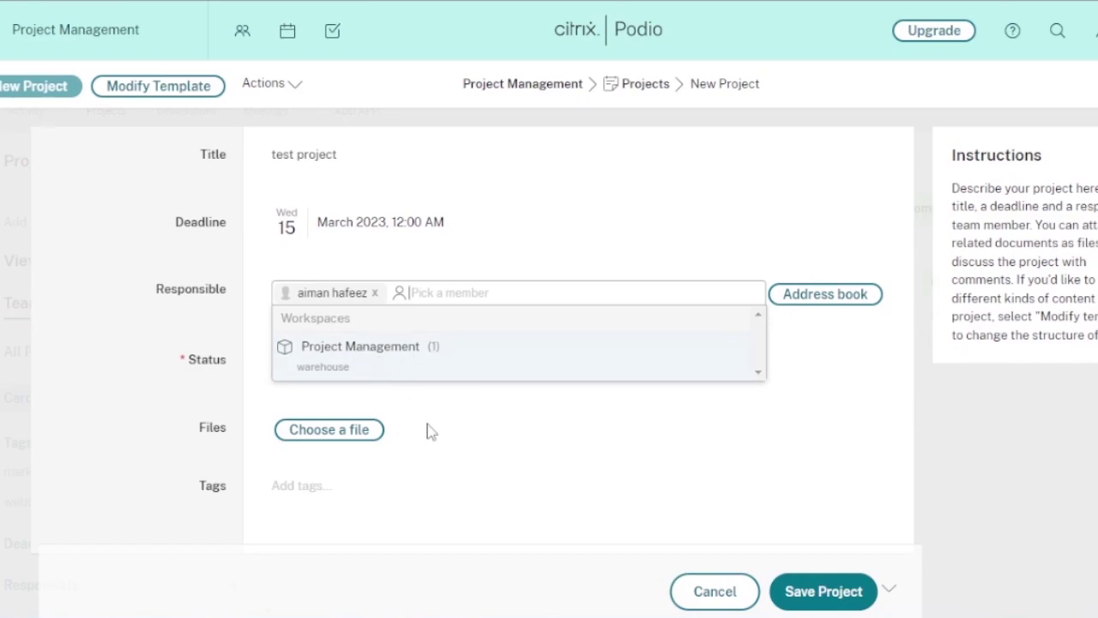
pyautogui.click(463, 497)
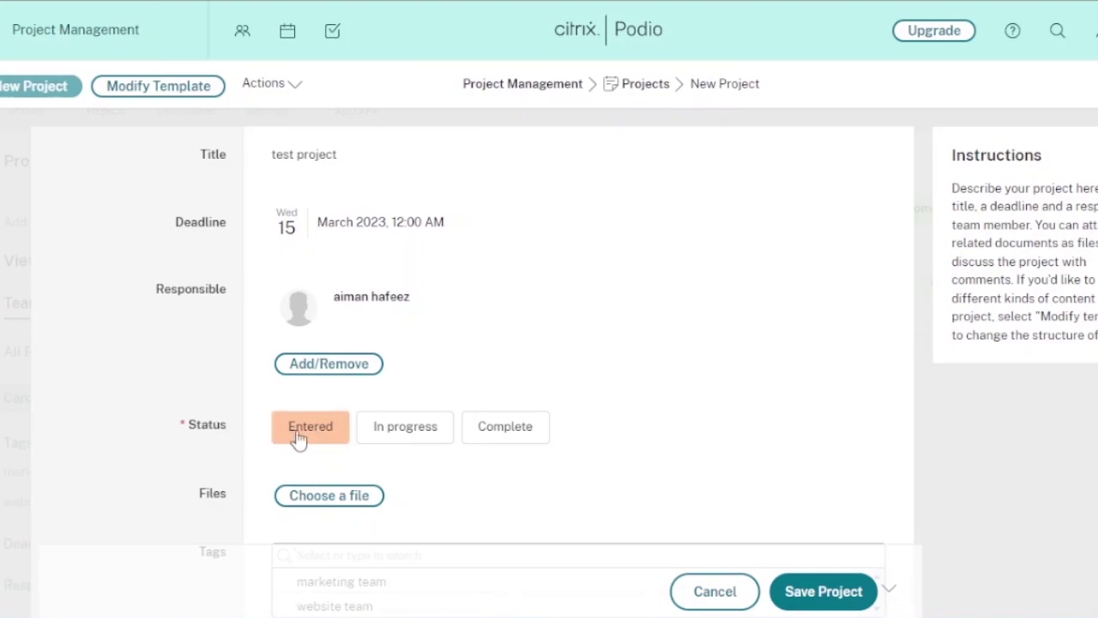
# Set the project's status to In progress
pyautogui.click(509, 431)
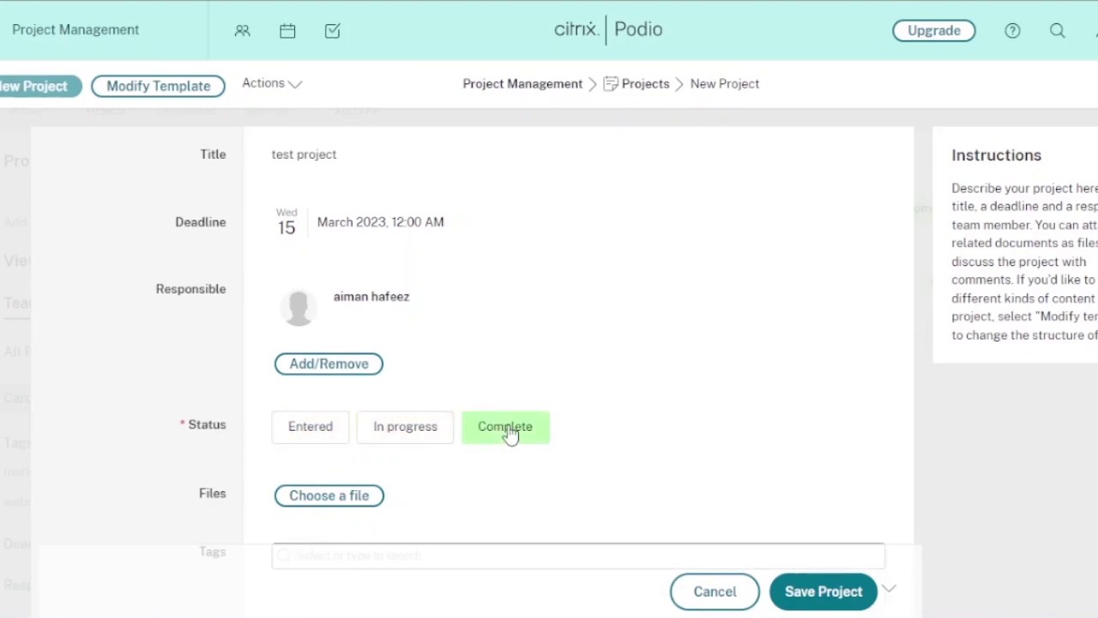
pyautogui.click(313, 439)
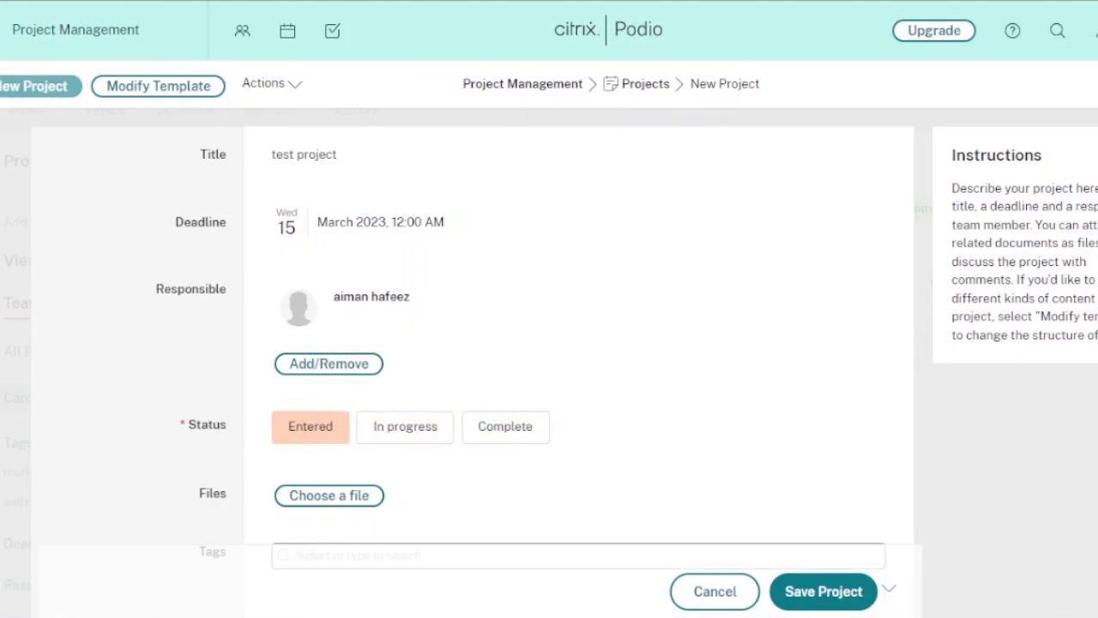
pyautogui.click(382, 434)
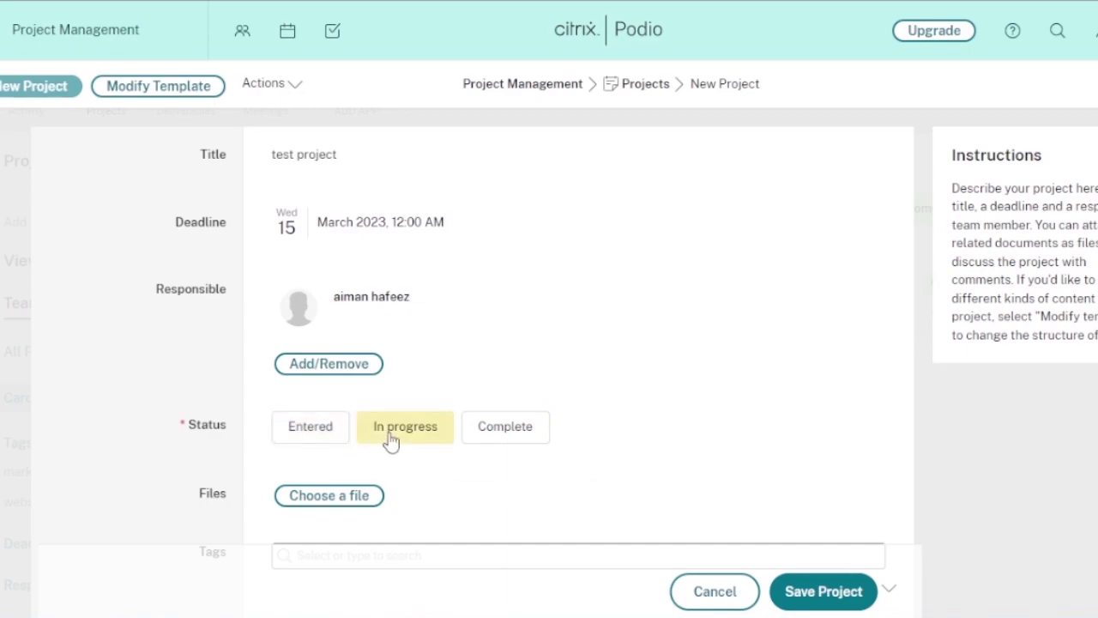
# View the marketing team and website team tags, then save the project
pyautogui.scroll(-2, 558, 343)
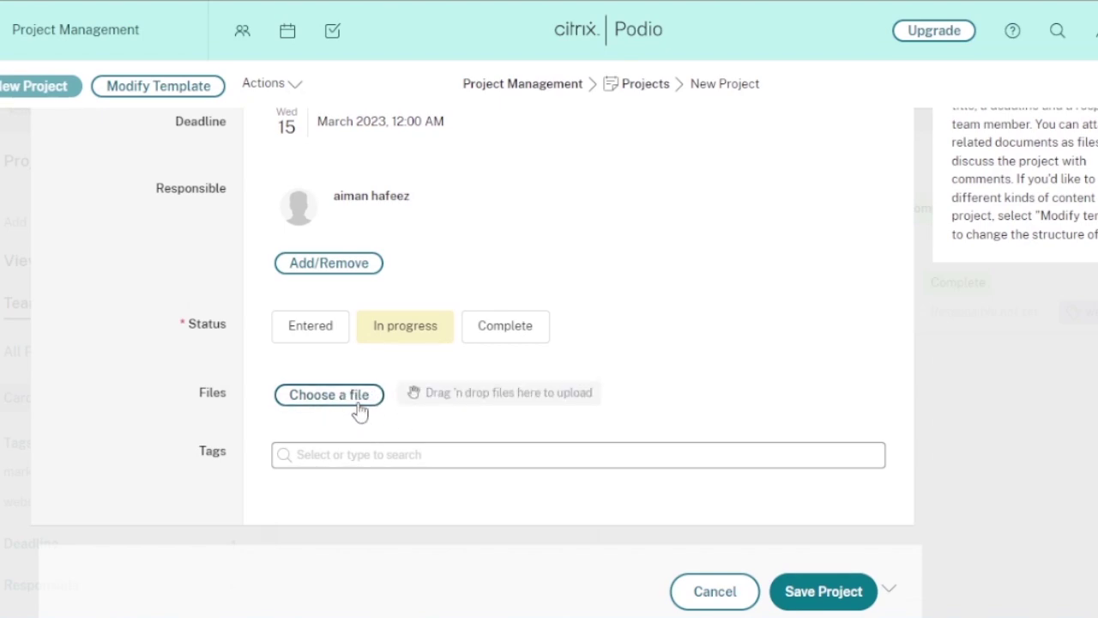
pyautogui.click(387, 457)
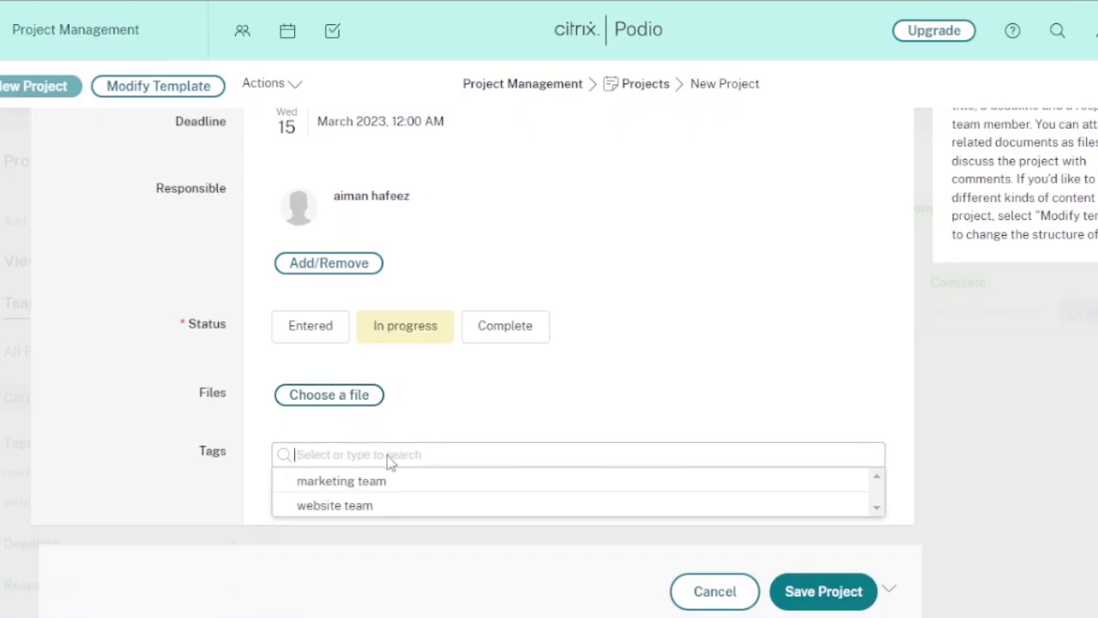
pyautogui.click(387, 457)
pyautogui.click(387, 455)
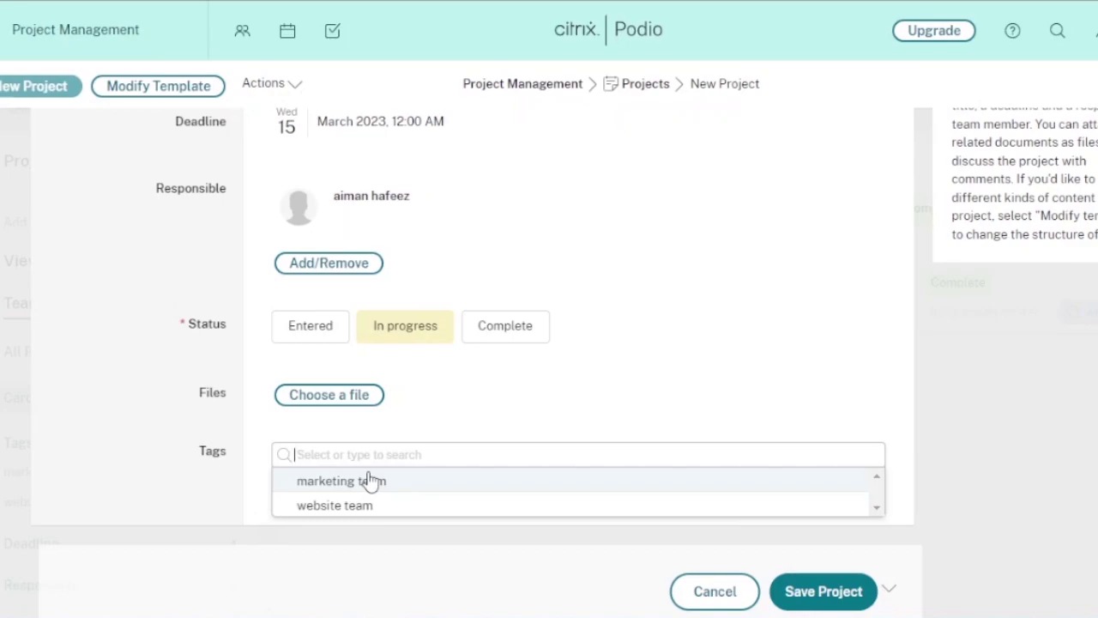
pyautogui.click(816, 588)
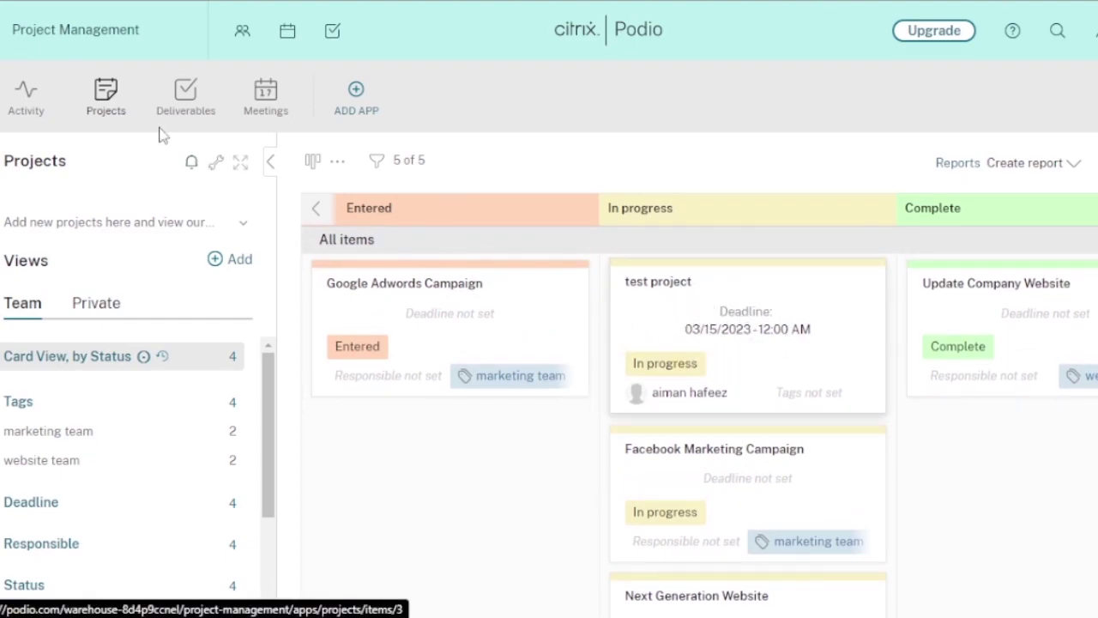
# Show the projects as badges, then as a table
pyautogui.click(312, 163)
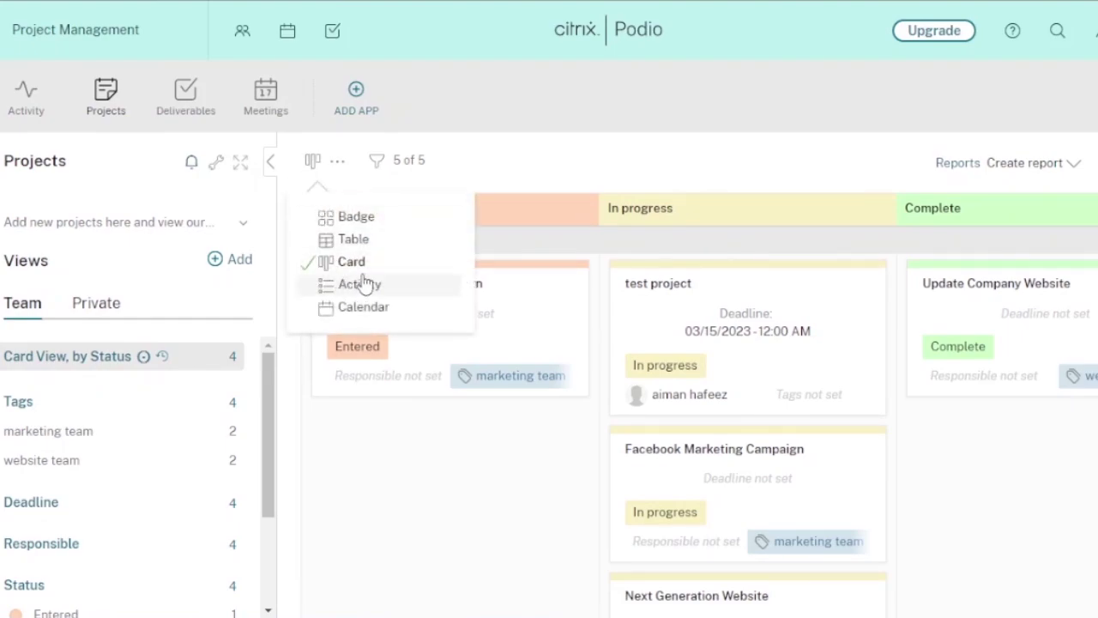
pyautogui.click(349, 219)
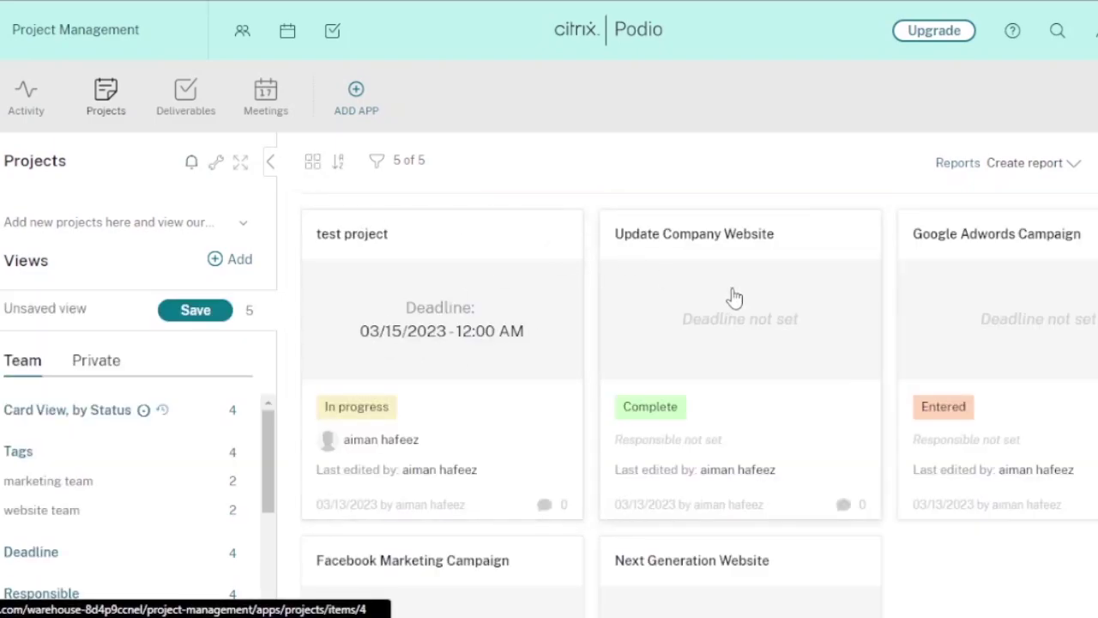
pyautogui.scroll(-3, 700, 406)
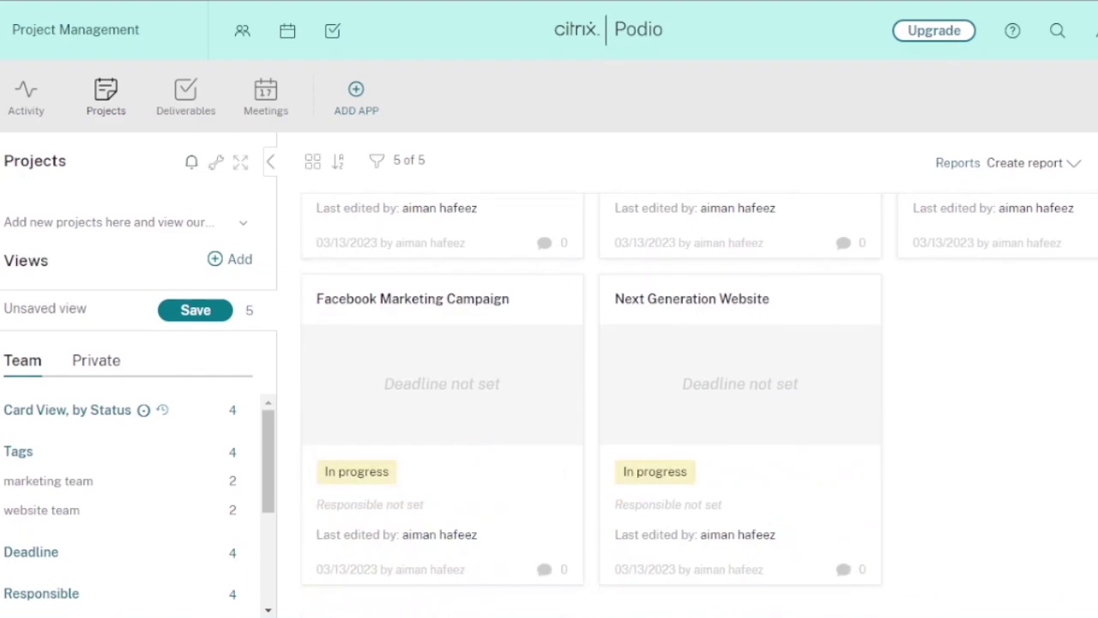
pyautogui.scroll(2, 700, 406)
pyautogui.scroll(1, 700, 406)
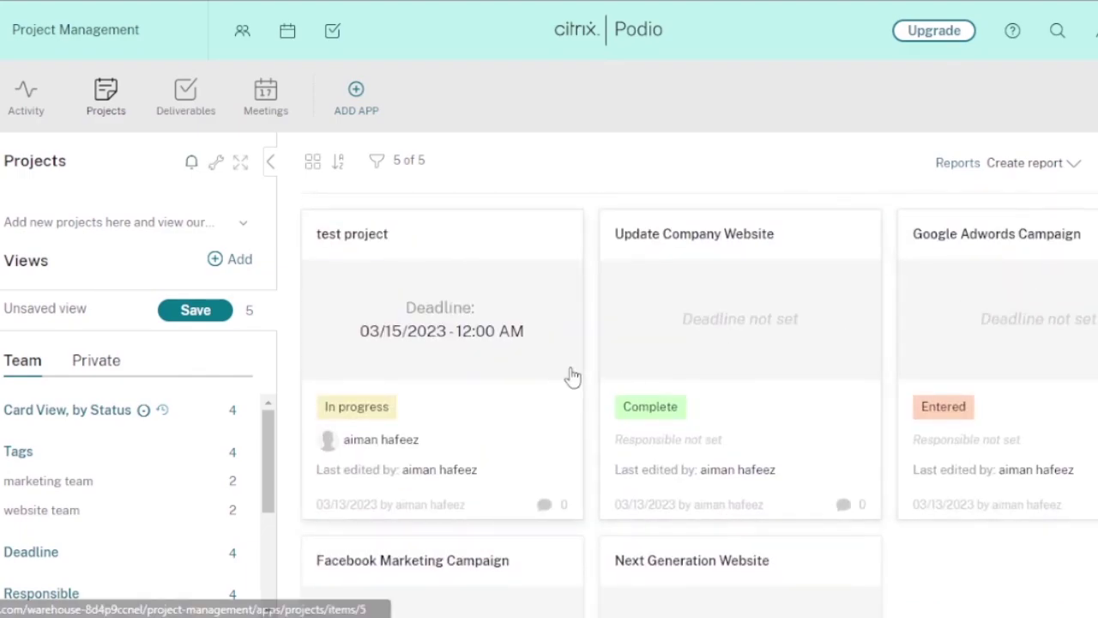
pyautogui.click(314, 162)
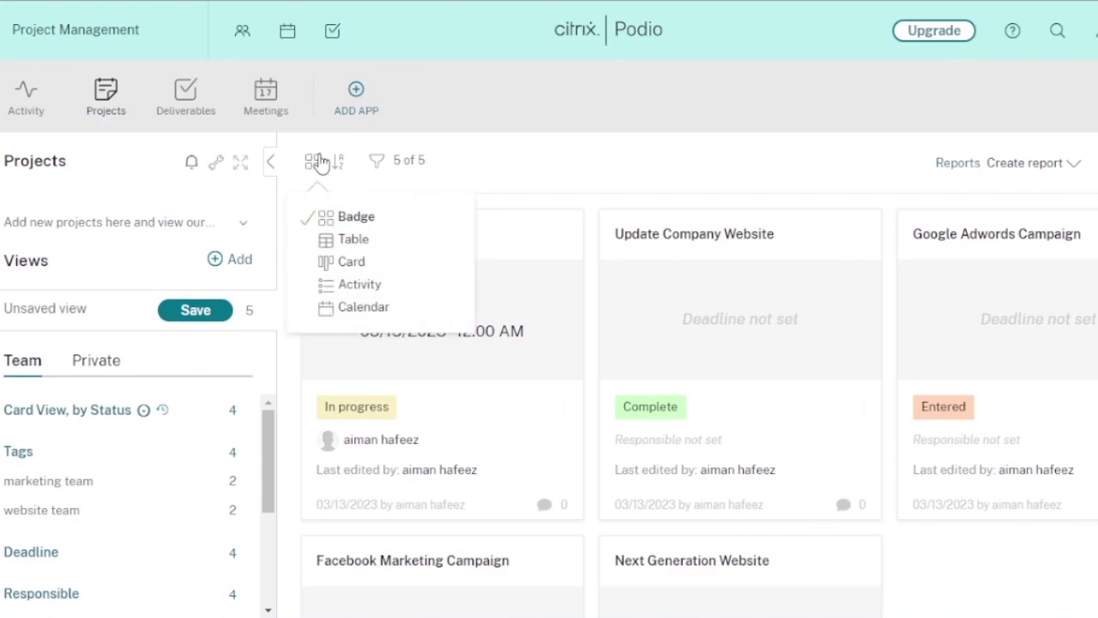
pyautogui.click(354, 241)
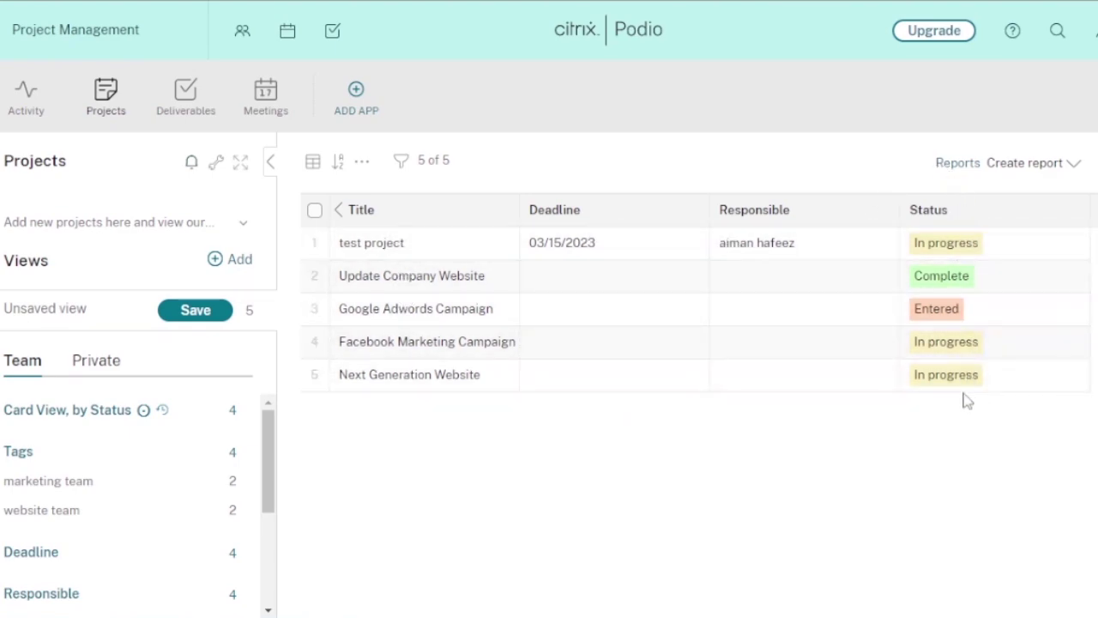
# Show the projects as an activity feed, then a March 2023 calendar, then a table again
pyautogui.click(313, 161)
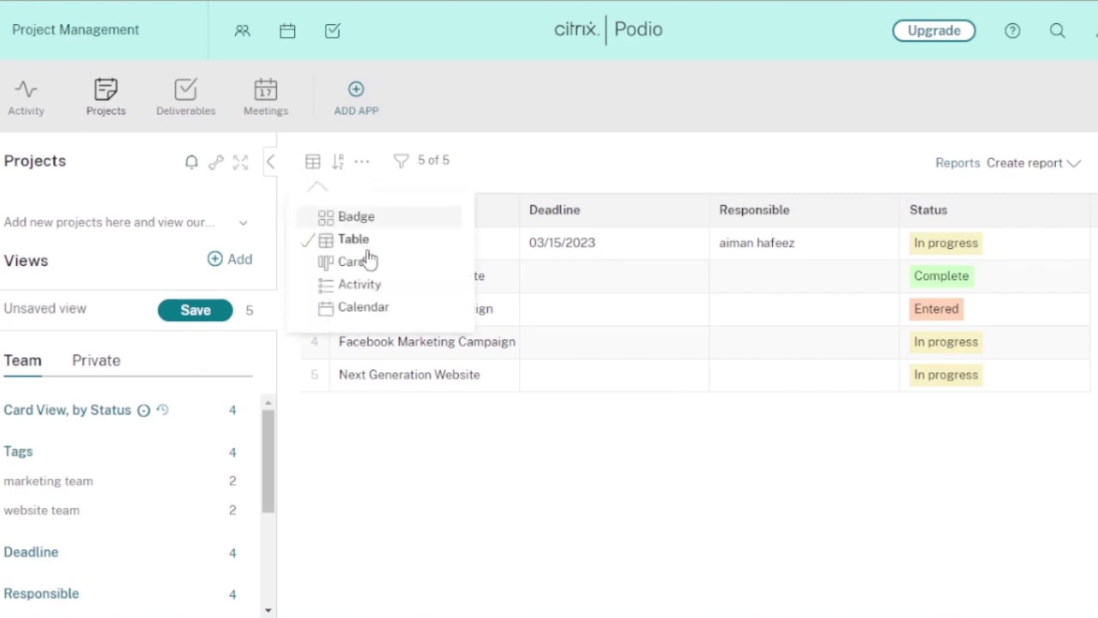
pyautogui.click(382, 292)
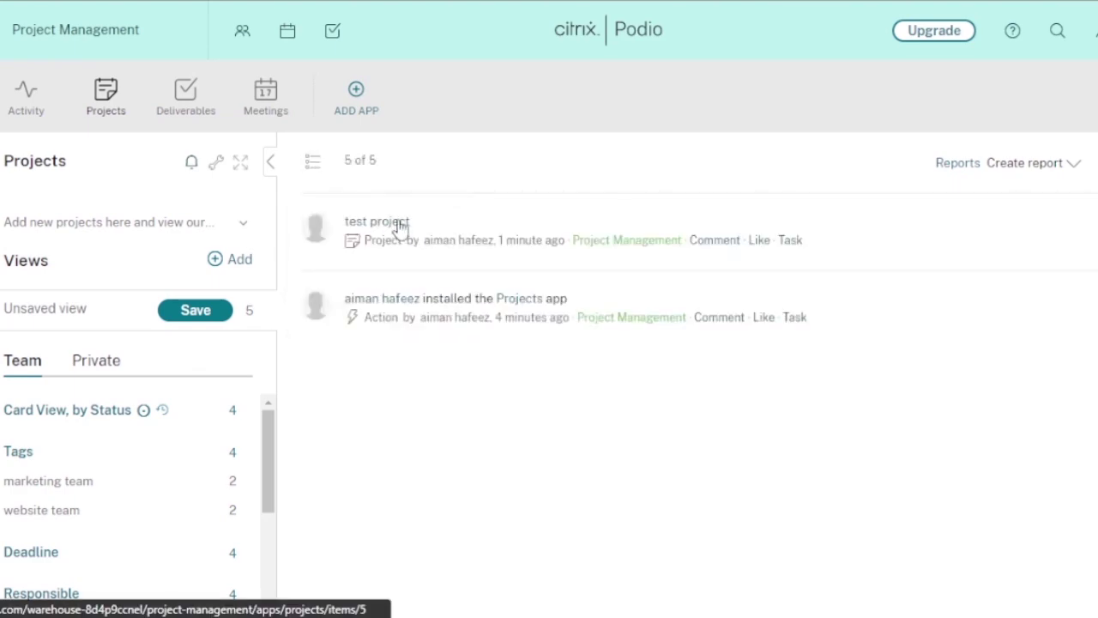
pyautogui.click(312, 163)
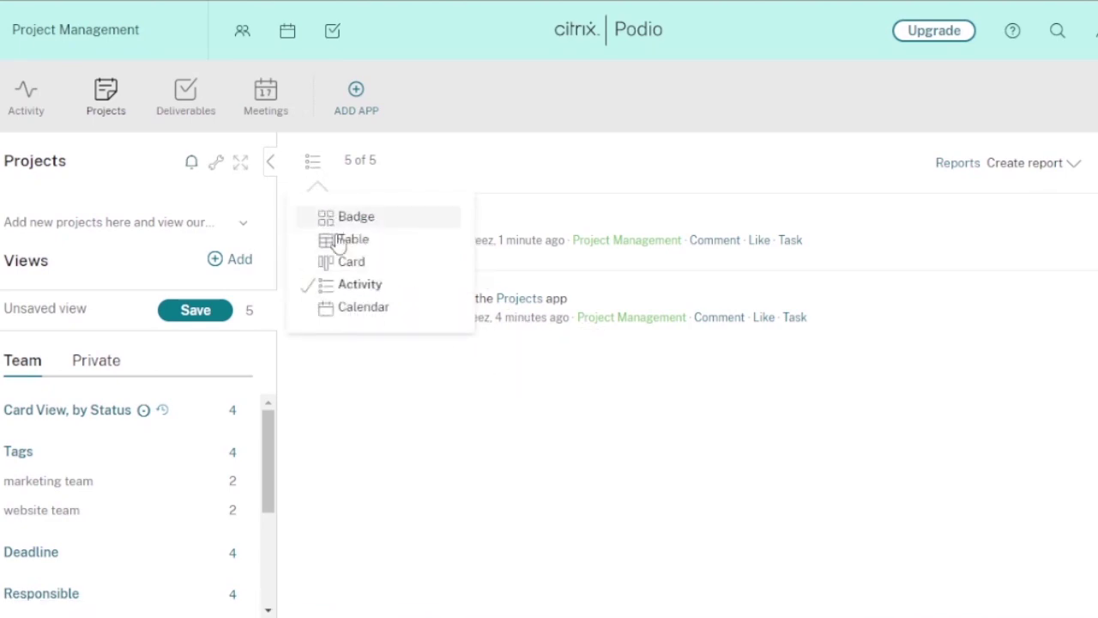
pyautogui.click(367, 309)
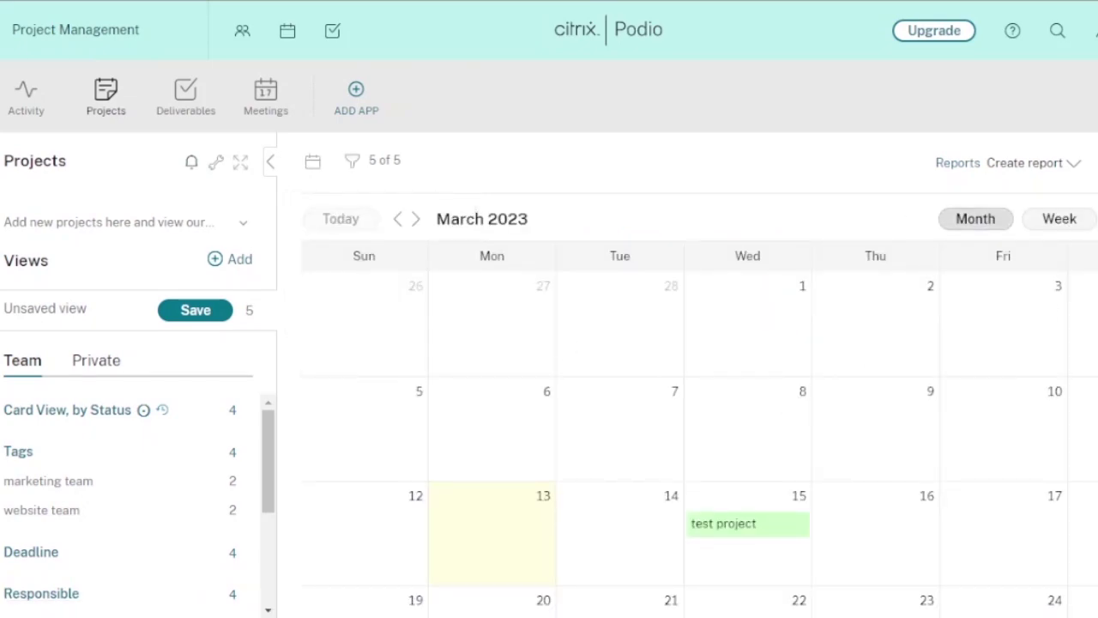
pyautogui.scroll(-3, 699, 404)
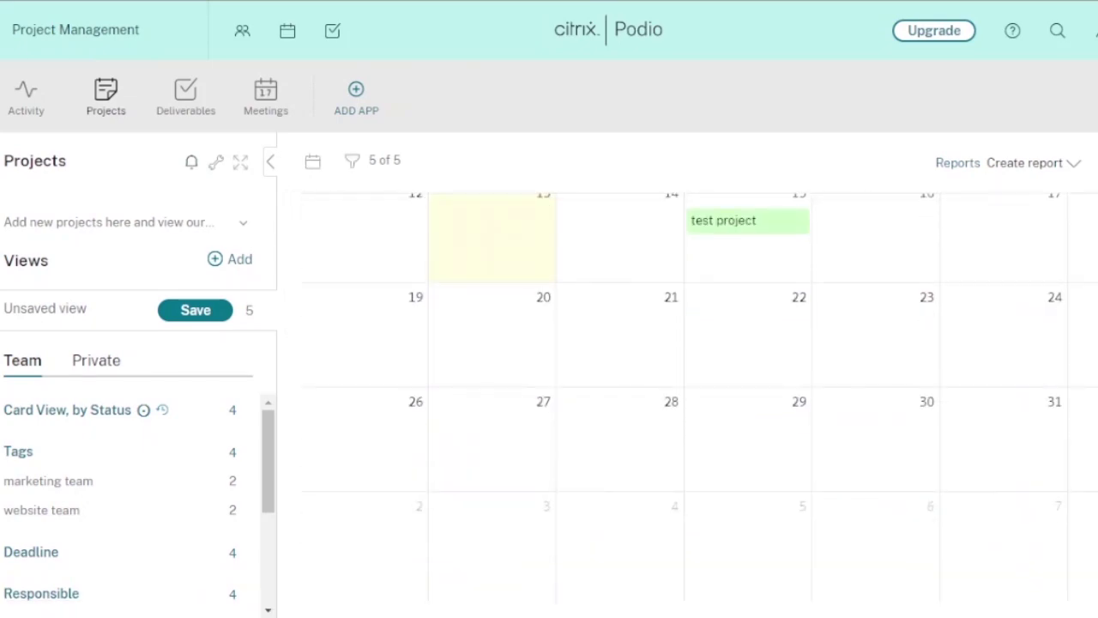
pyautogui.scroll(3, 699, 403)
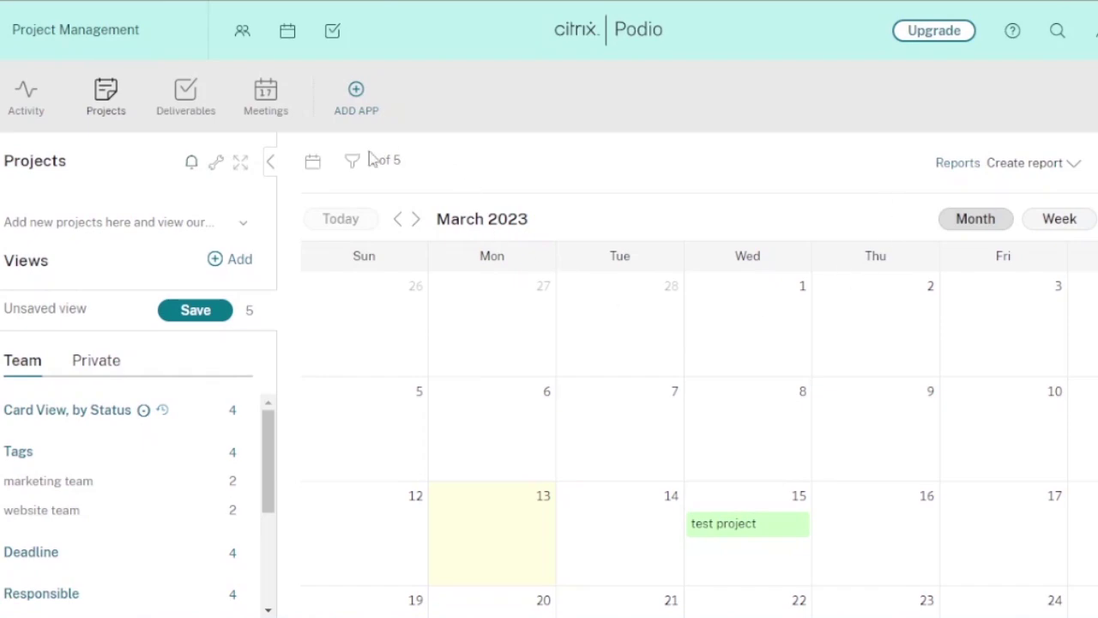
pyautogui.click(313, 162)
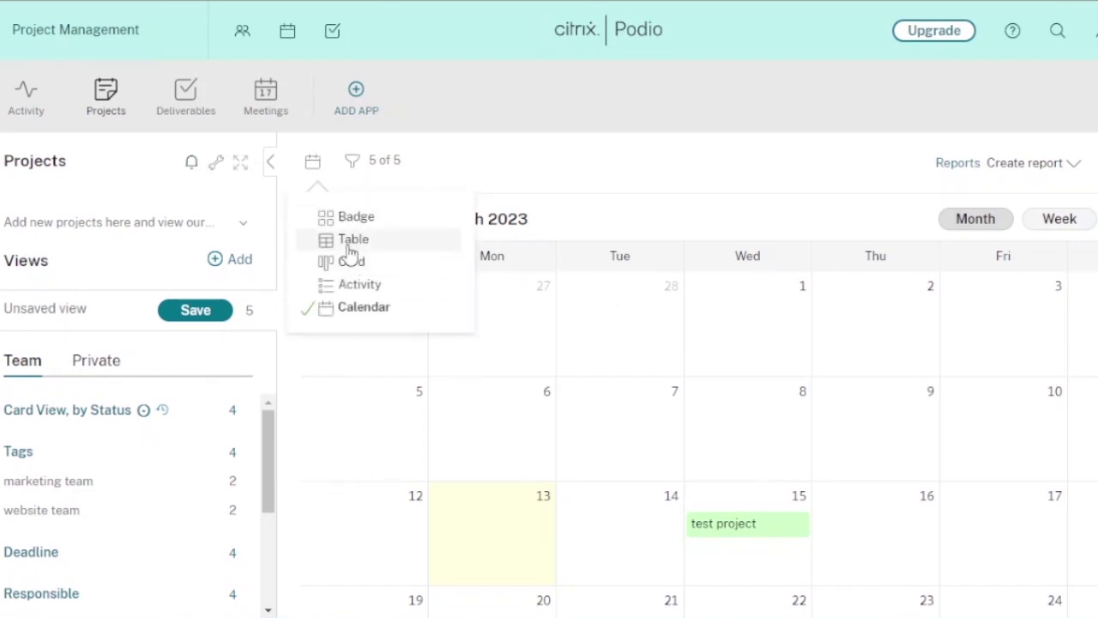
pyautogui.click(350, 242)
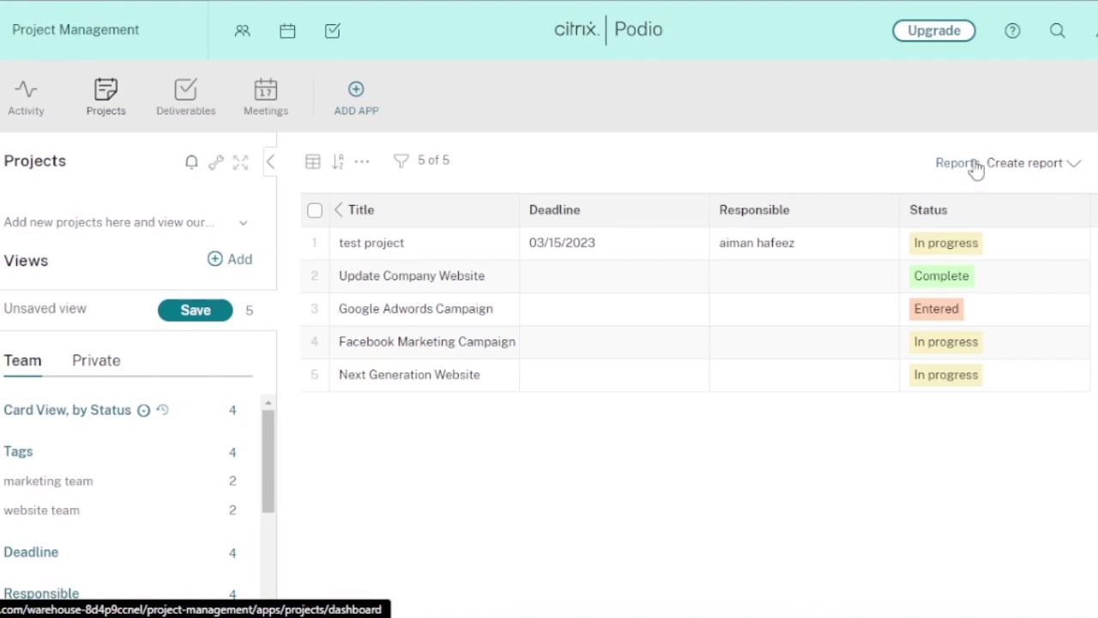
# Start a new report that counts items with no grouping
pyautogui.click(1068, 168)
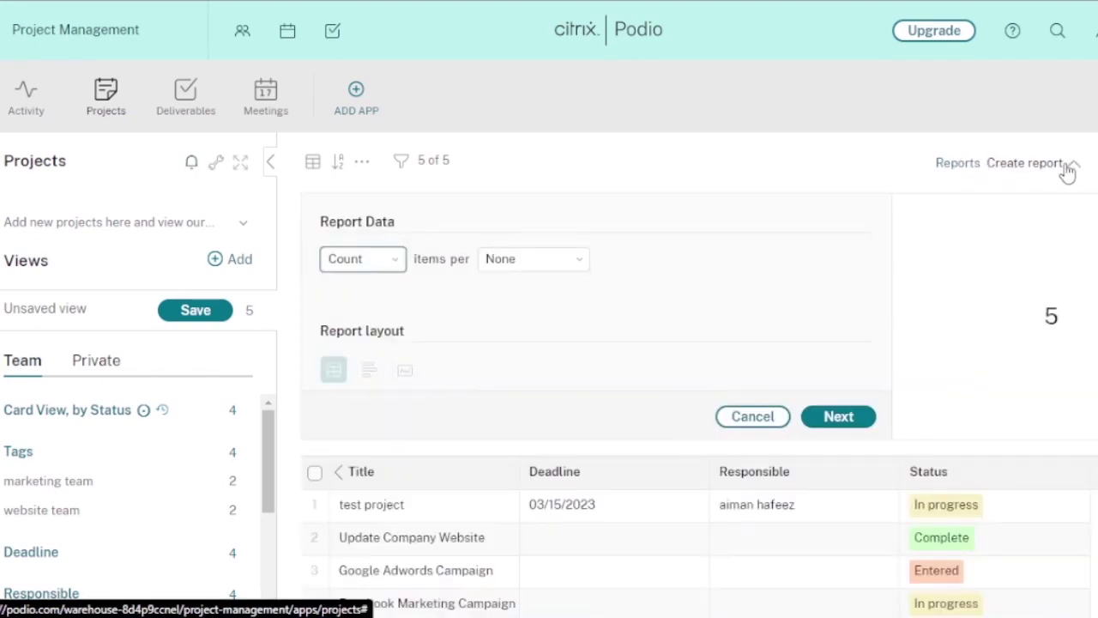
pyautogui.click(393, 269)
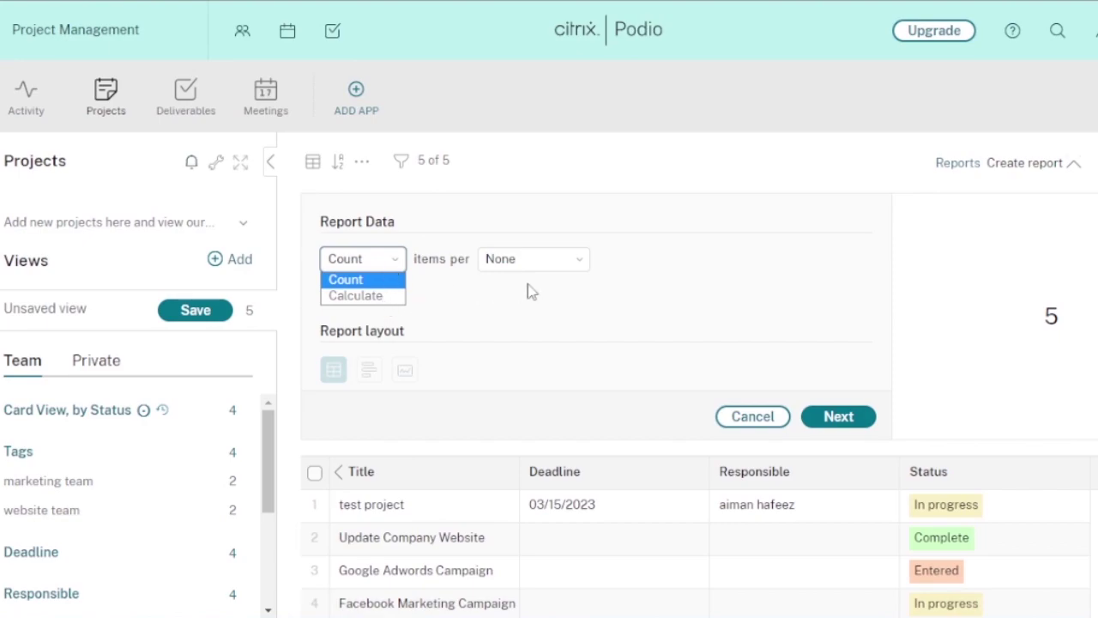
pyautogui.click(582, 262)
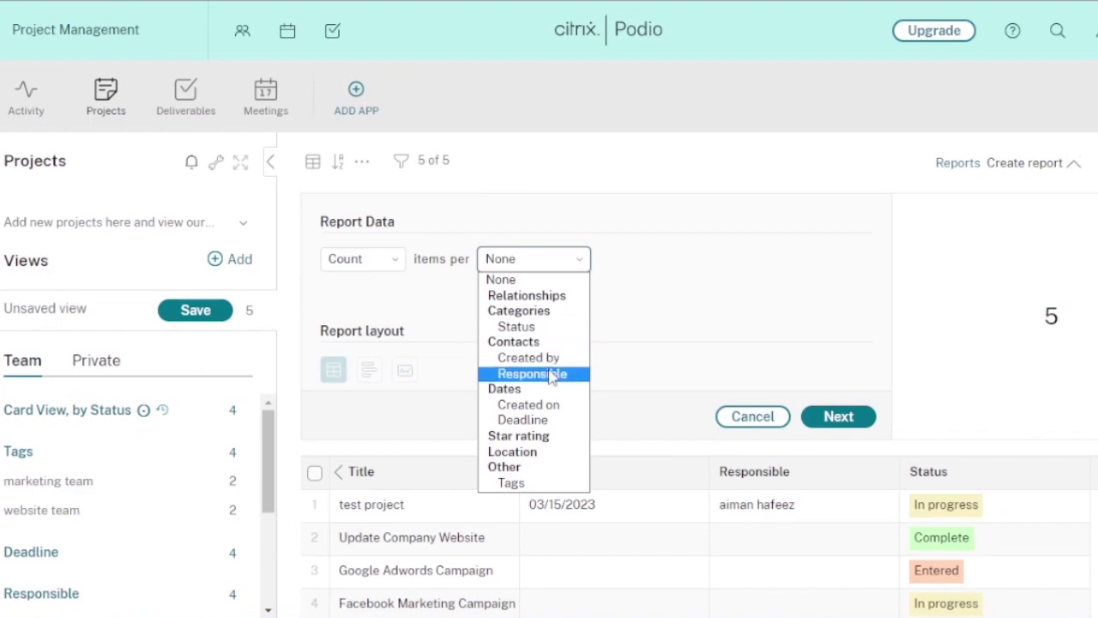
pyautogui.click(752, 346)
pyautogui.moveTo(752, 346); pyautogui.dragTo(846, 429)
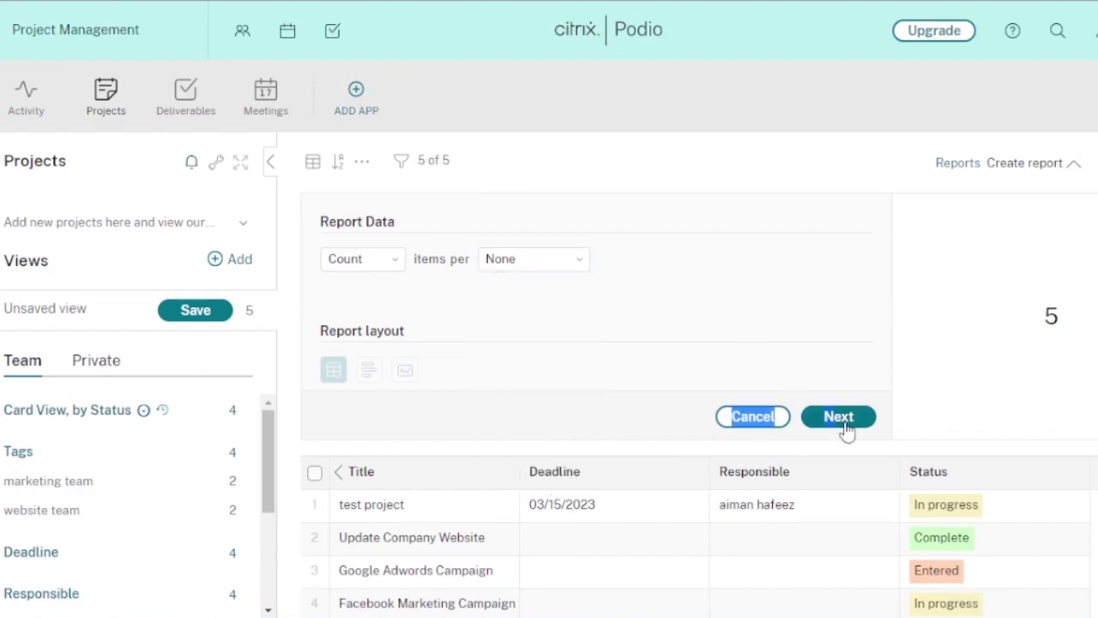
pyautogui.click(846, 429)
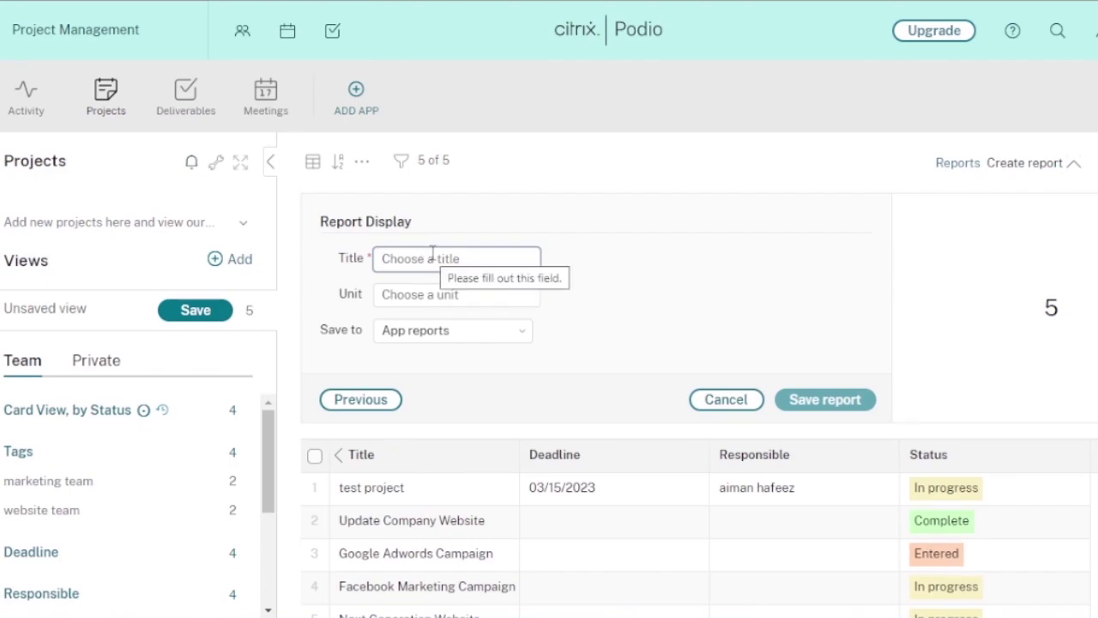
# Title the report 'test' and try to save it, which returns an error
pyautogui.write('test')
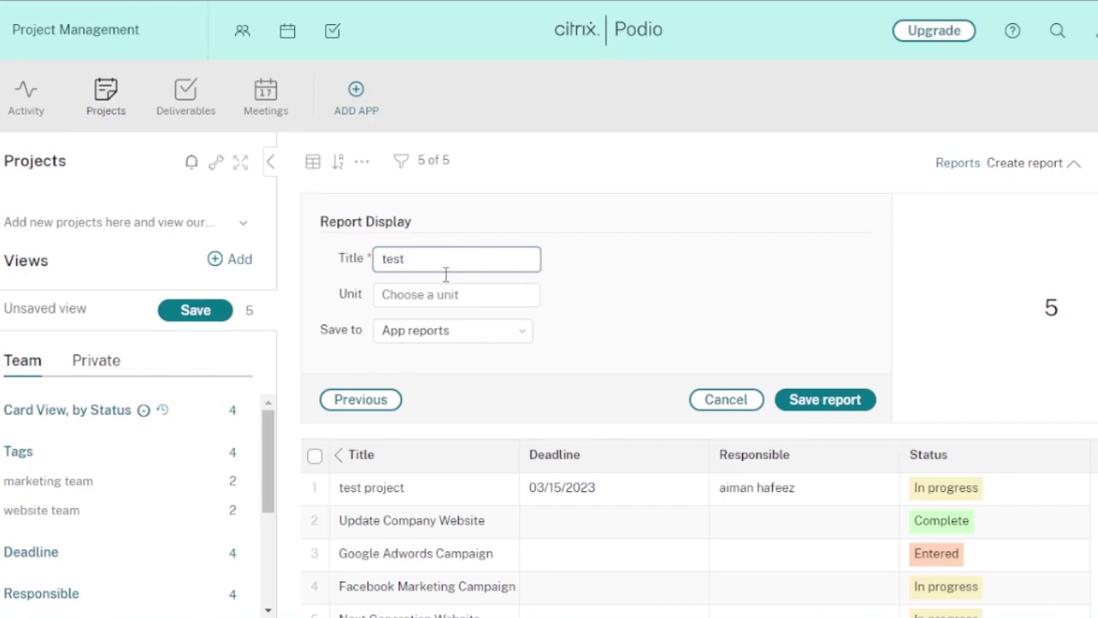
pyautogui.click(463, 295)
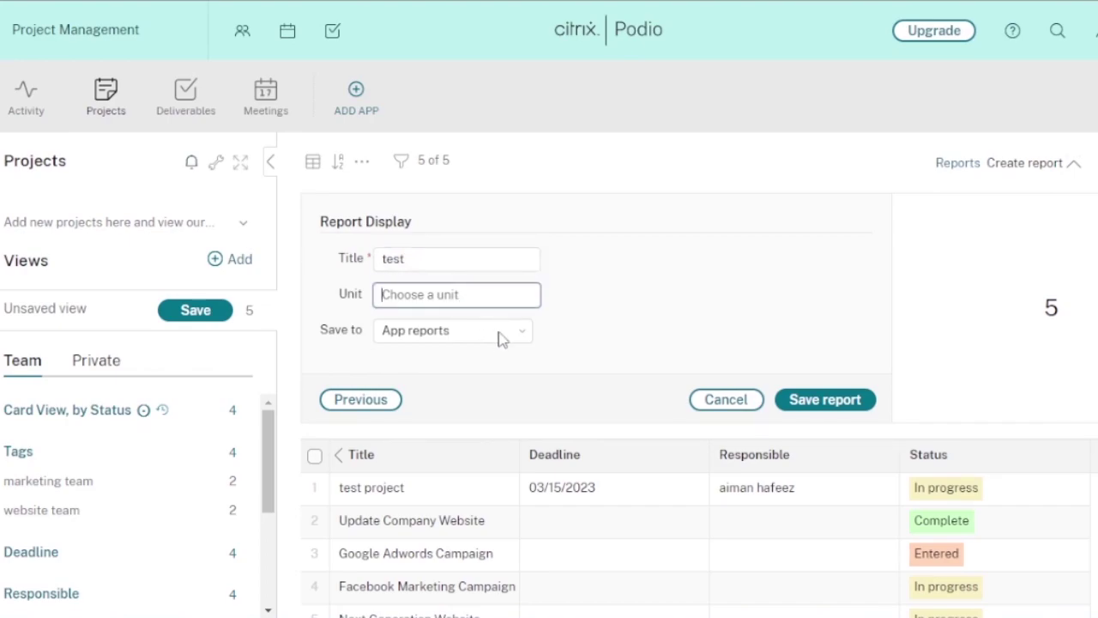
pyautogui.click(813, 402)
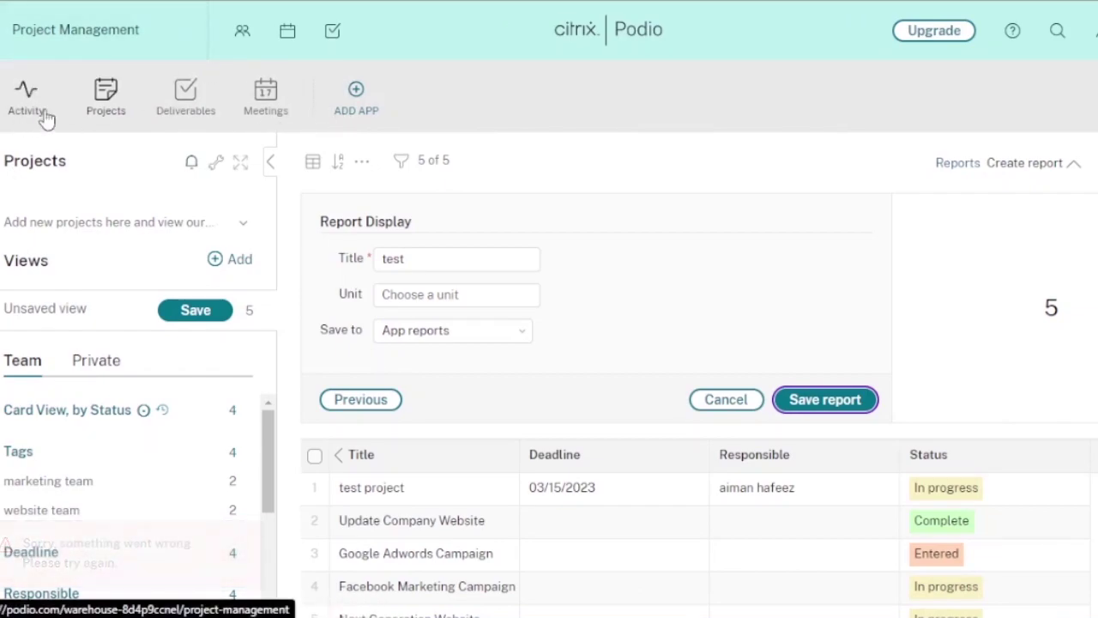
pyautogui.click(24, 94)
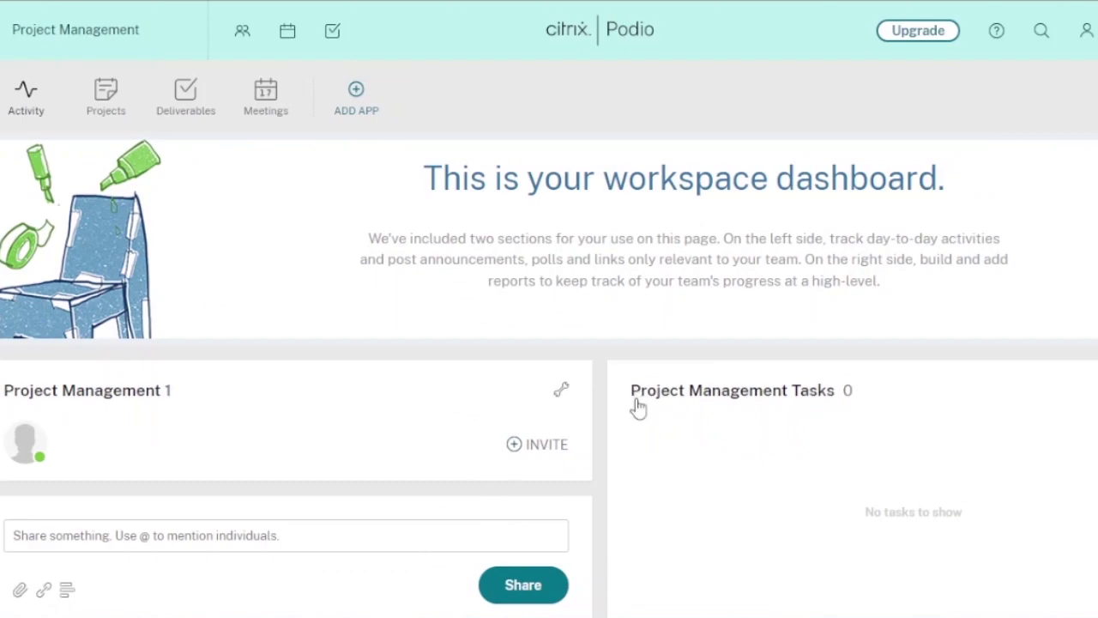
pyautogui.scroll(-10, 635, 408)
pyautogui.scroll(10, 549, 343)
pyautogui.scroll(-5, 549, 339)
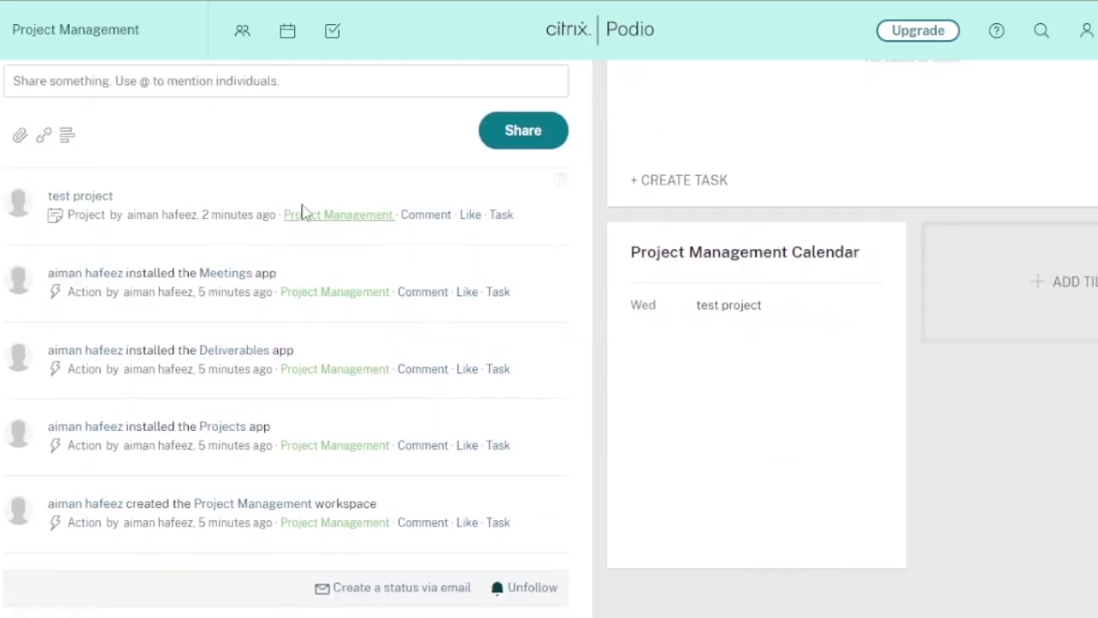
pyautogui.scroll(5, 549, 339)
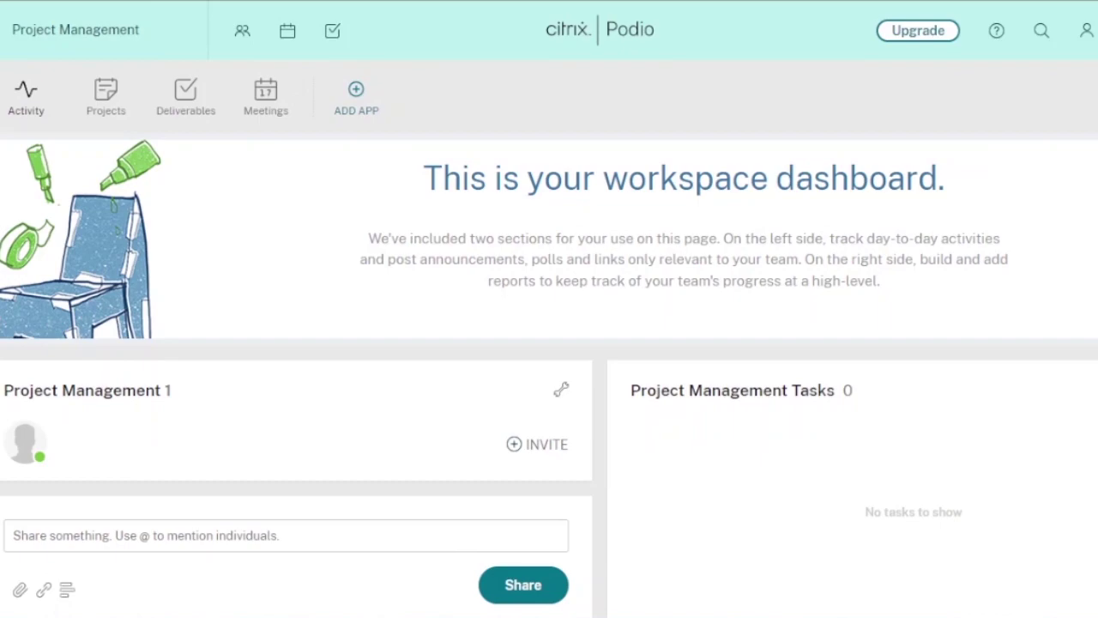
pyautogui.scroll(-3, 931, 259)
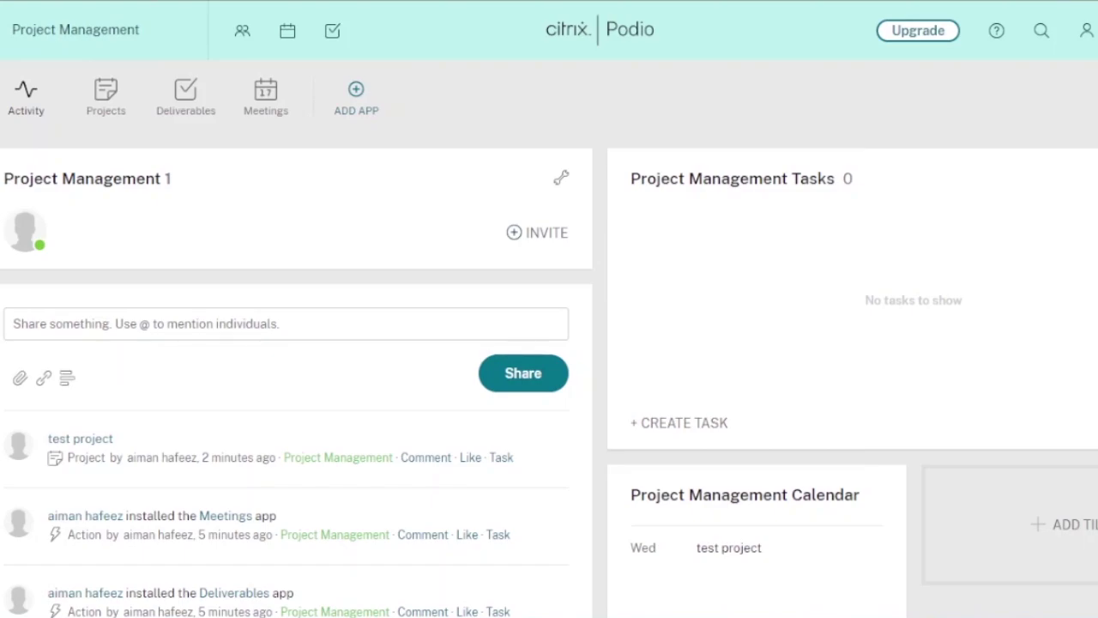
pyautogui.scroll(-7, 549, 344)
pyautogui.scroll(7, 549, 343)
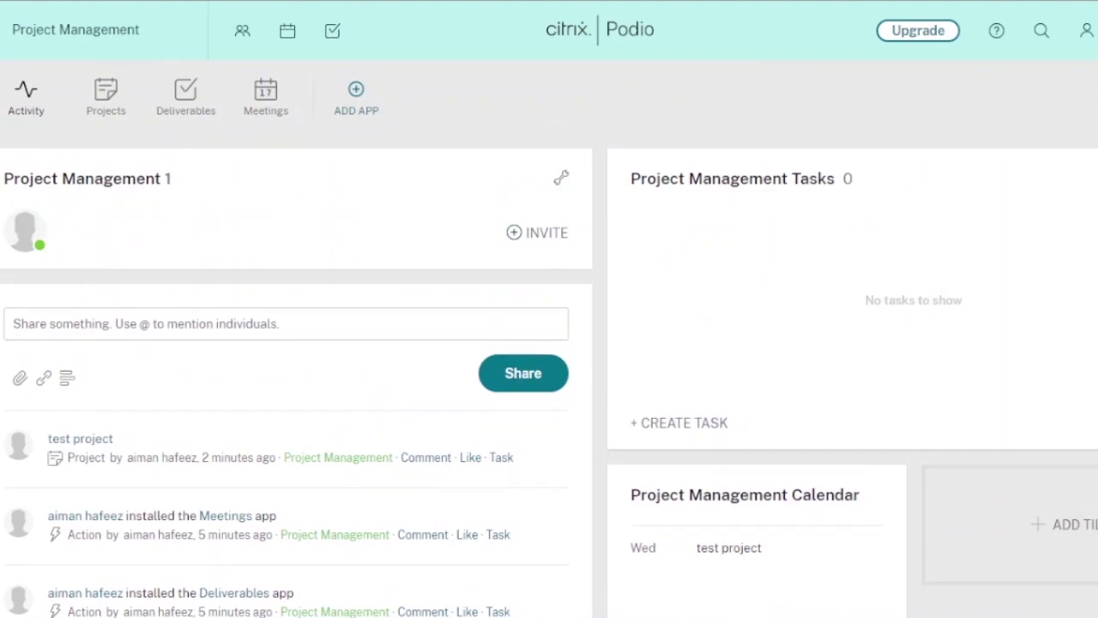
# Open the Deliverables app and look over its four deliverables grouped by status
pyautogui.click(186, 102)
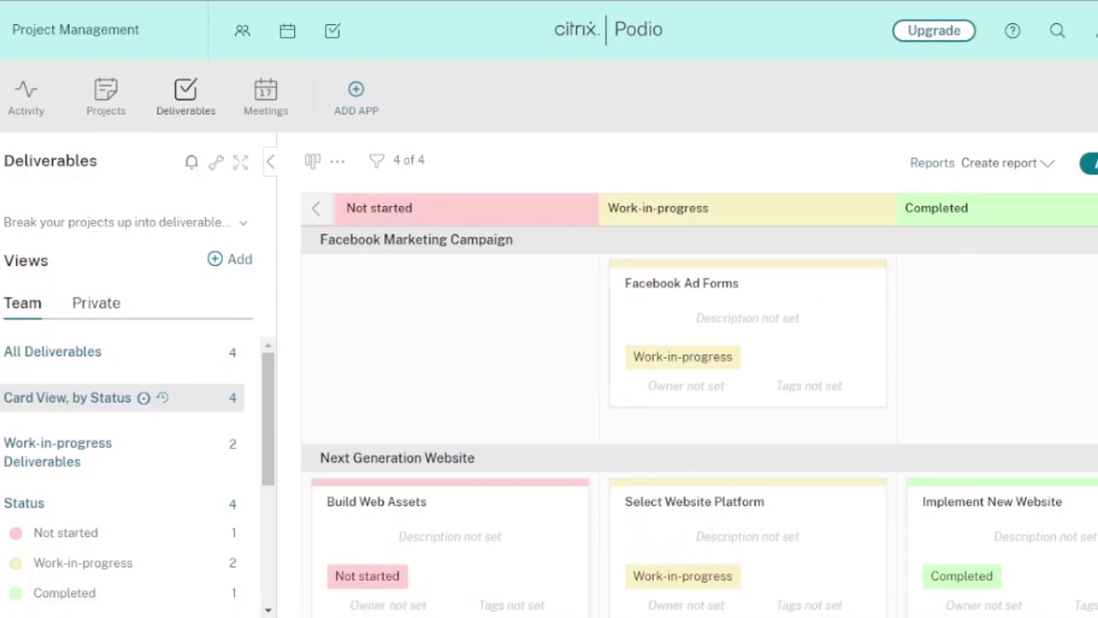
pyautogui.scroll(-1, 700, 412)
pyautogui.scroll(1, 700, 412)
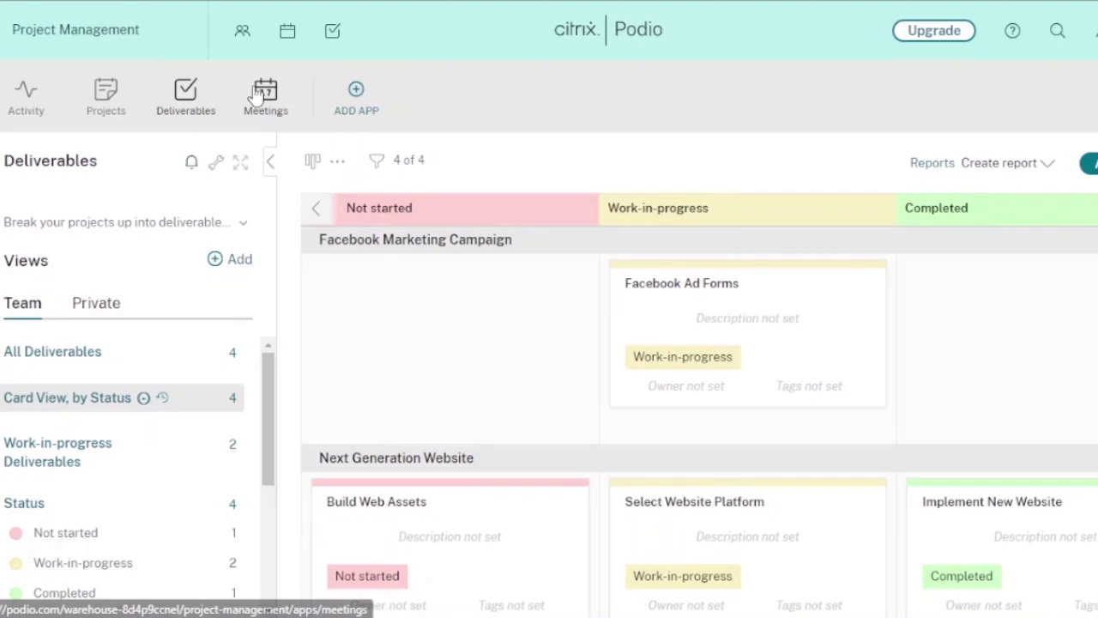
pyautogui.moveTo(257, 96)
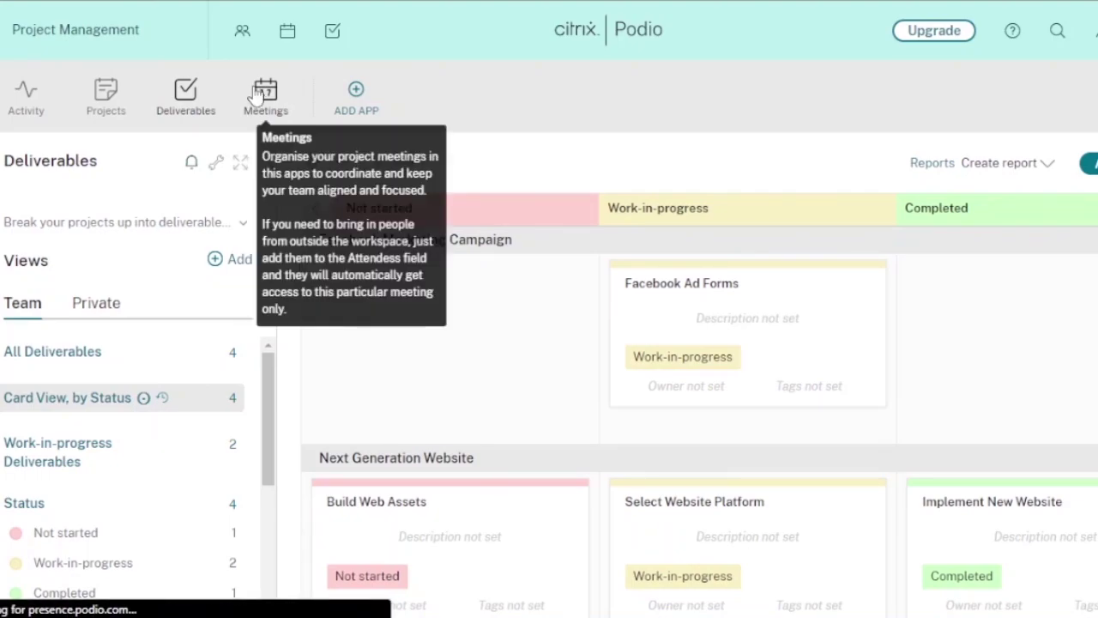
# Add a new meeting in the Meetings app with the headline 'discussion'
pyautogui.click(258, 96)
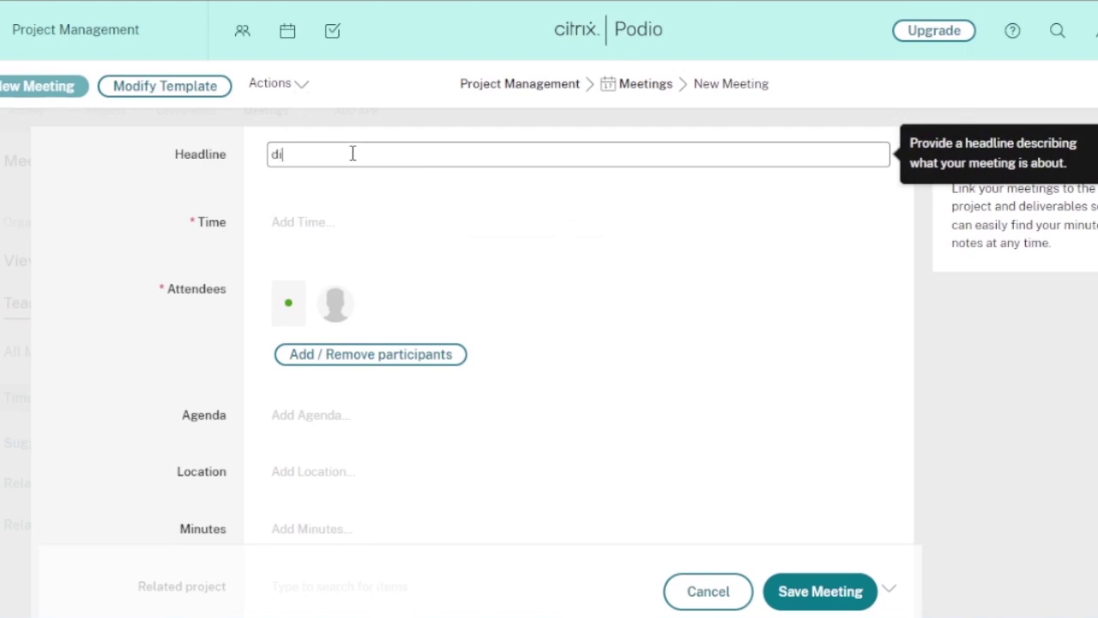
pyautogui.write('ssion')
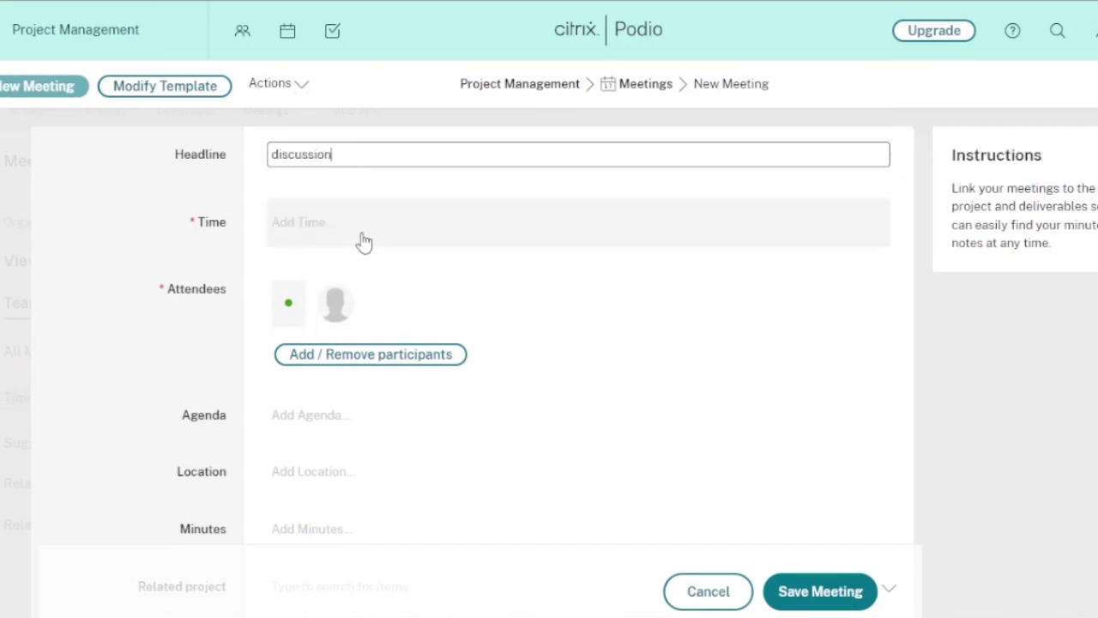
pyautogui.click(364, 240)
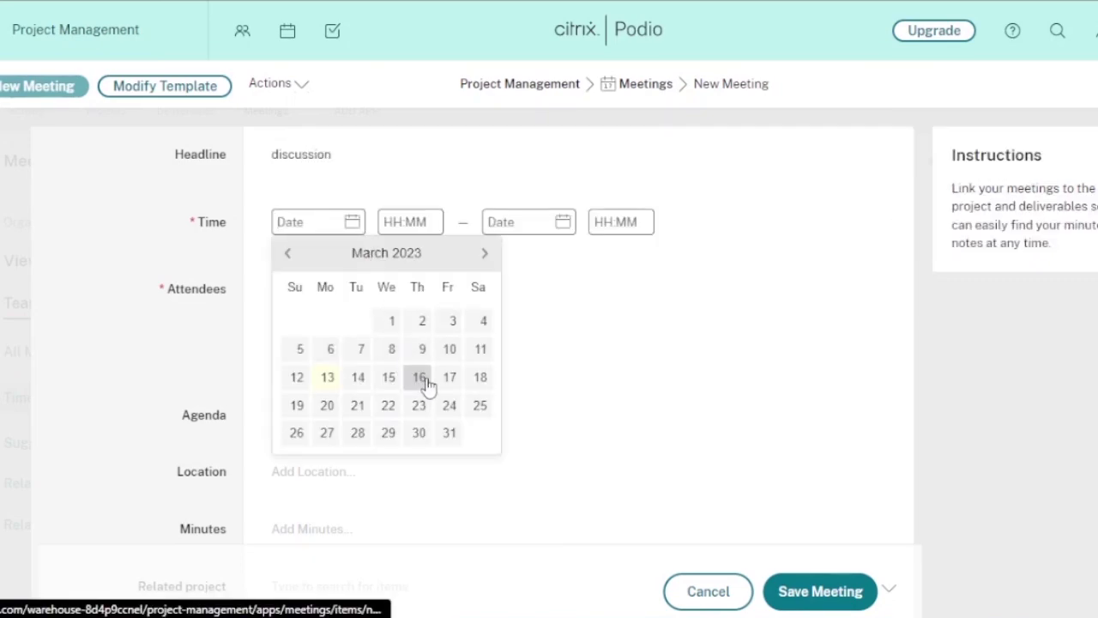
# Set the meeting time to Tuesday 14 March 2023, 12:00 AM to 01:00 AM
pyautogui.click(358, 378)
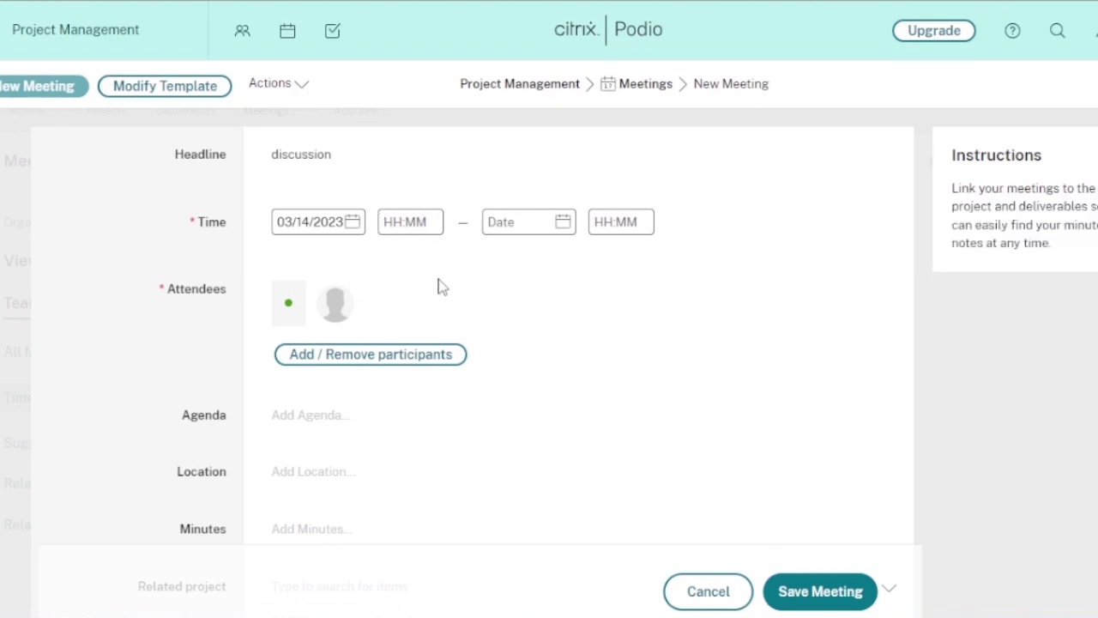
pyautogui.click(393, 222)
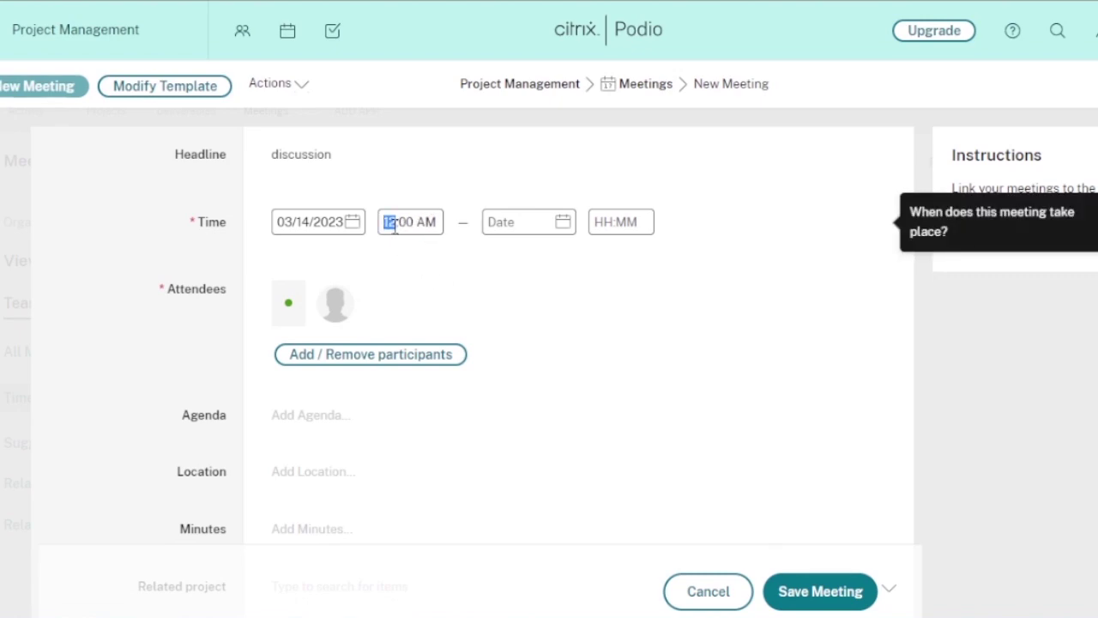
pyautogui.click(535, 226)
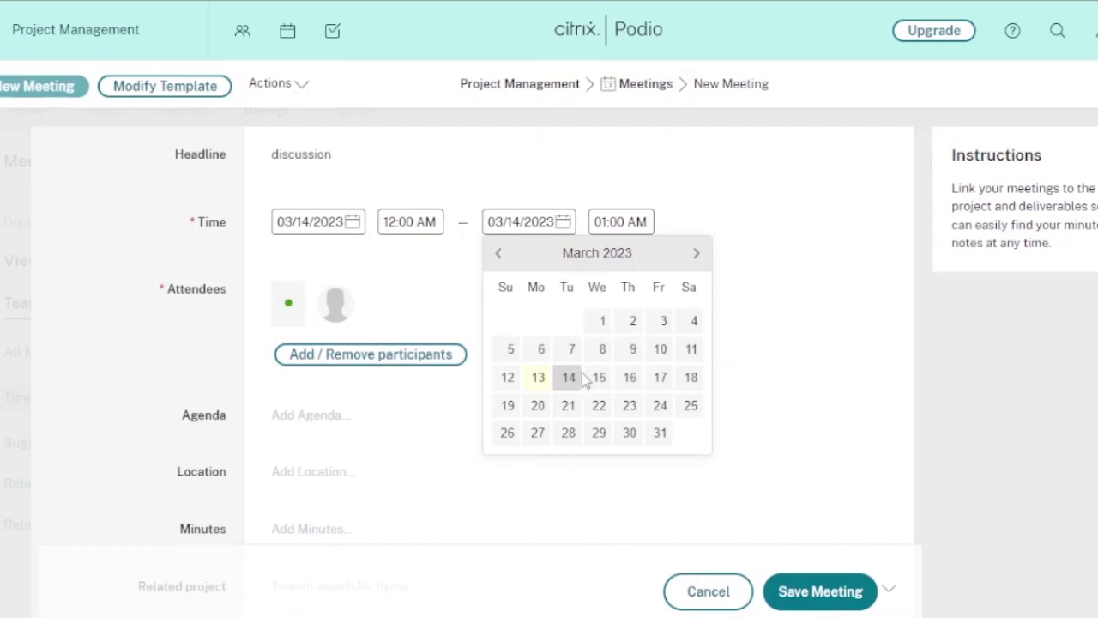
pyautogui.click(435, 268)
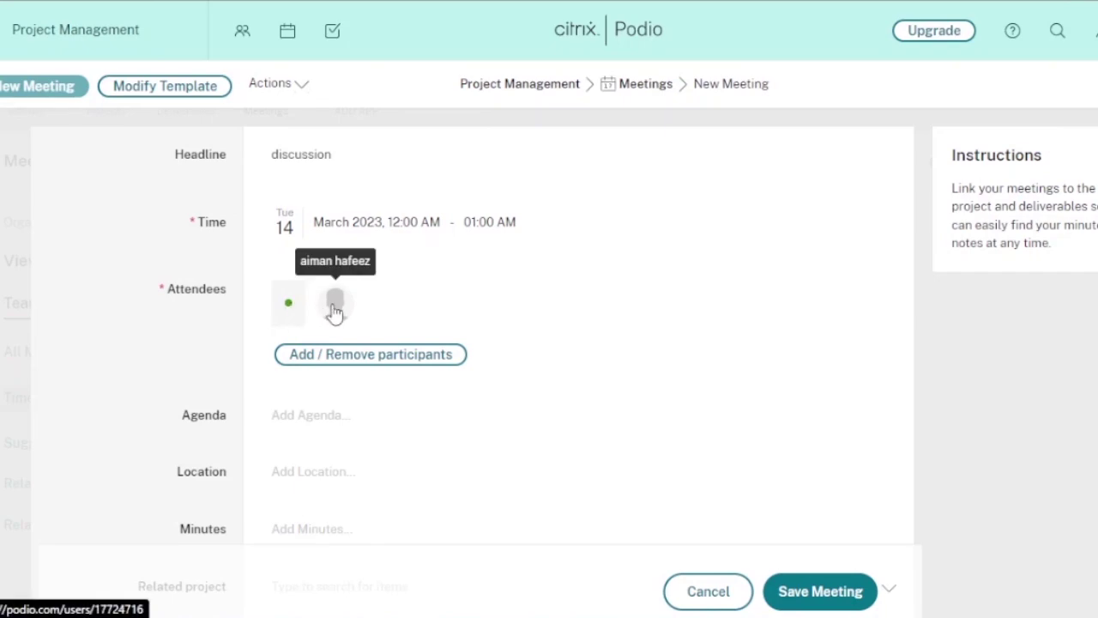
pyautogui.click(348, 420)
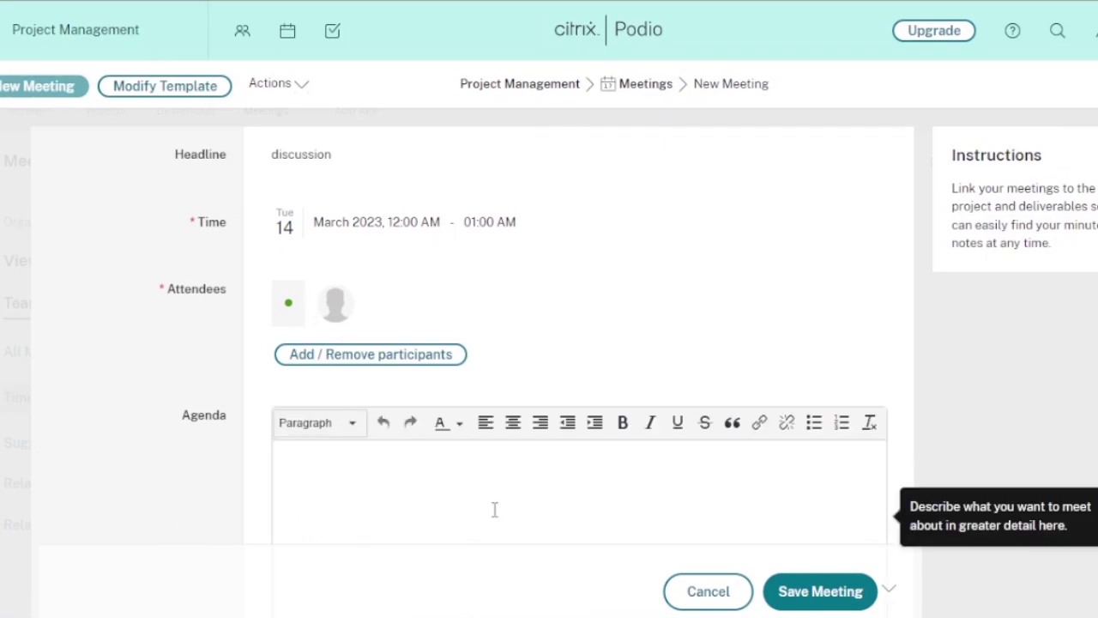
# Select the Location and Minutes fields on the new meeting form
pyautogui.scroll(-5, 584, 343)
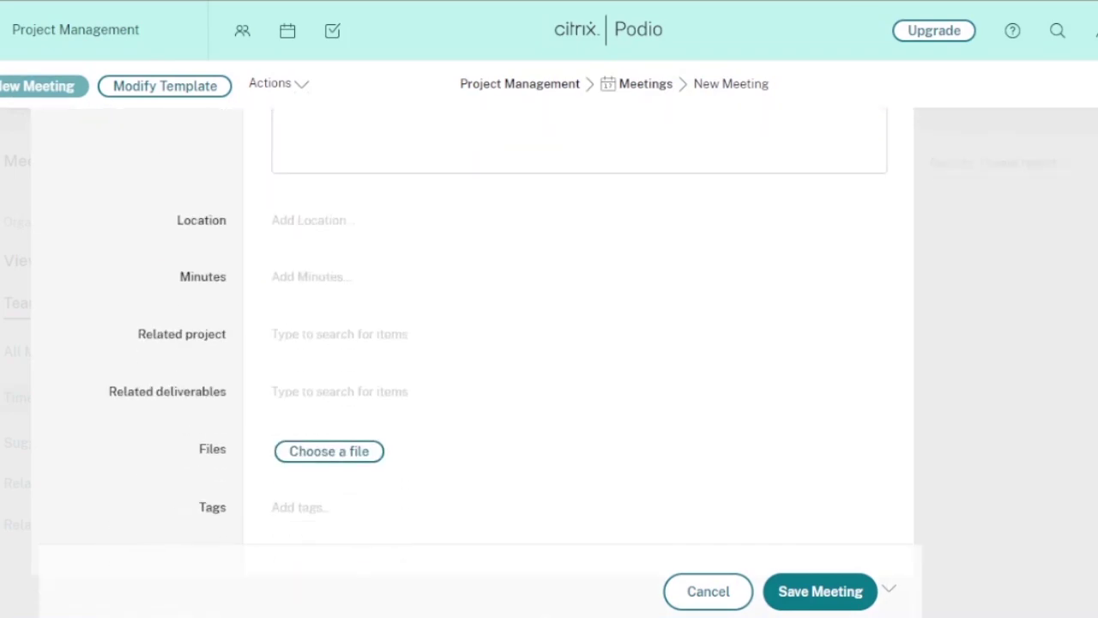
pyautogui.click(360, 221)
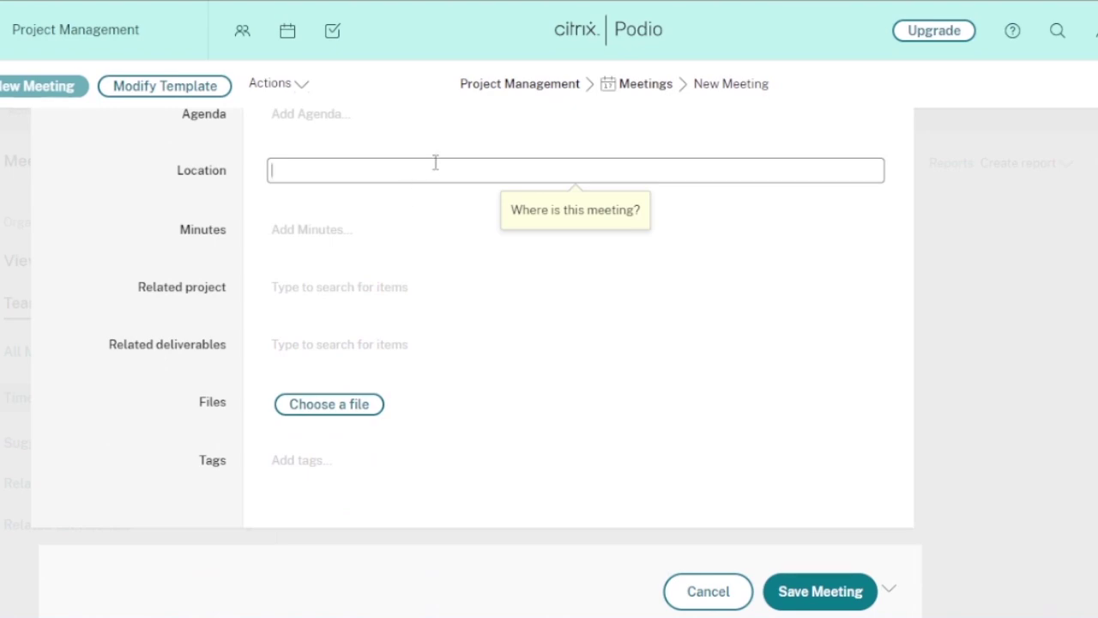
pyautogui.click(374, 238)
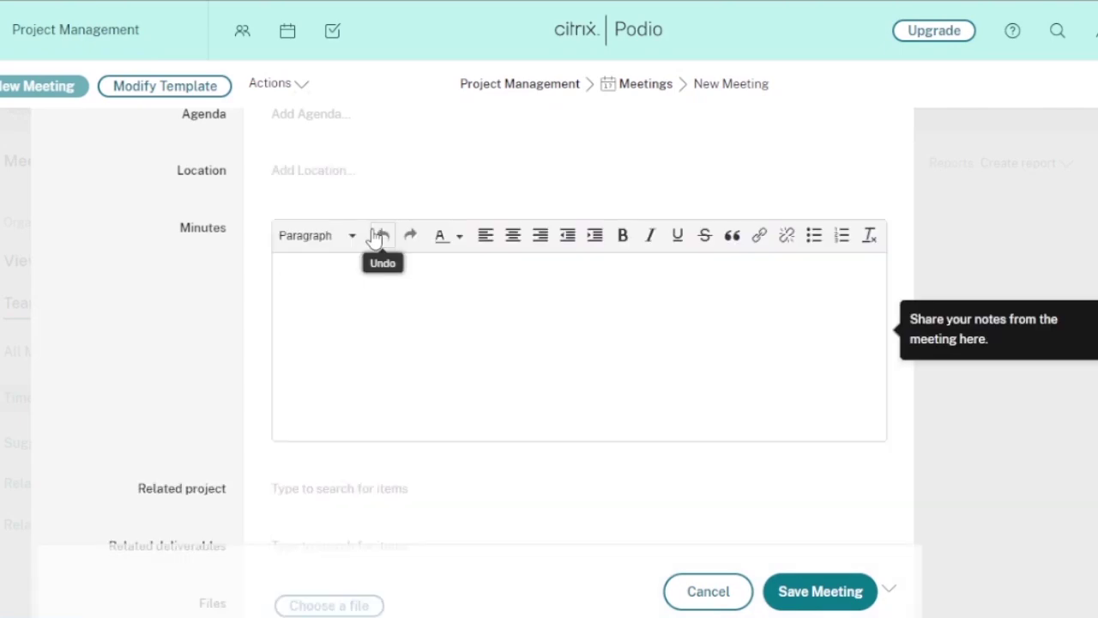
# Open the Meetings app template editor via Modify Template
pyautogui.scroll(-2, 579, 343)
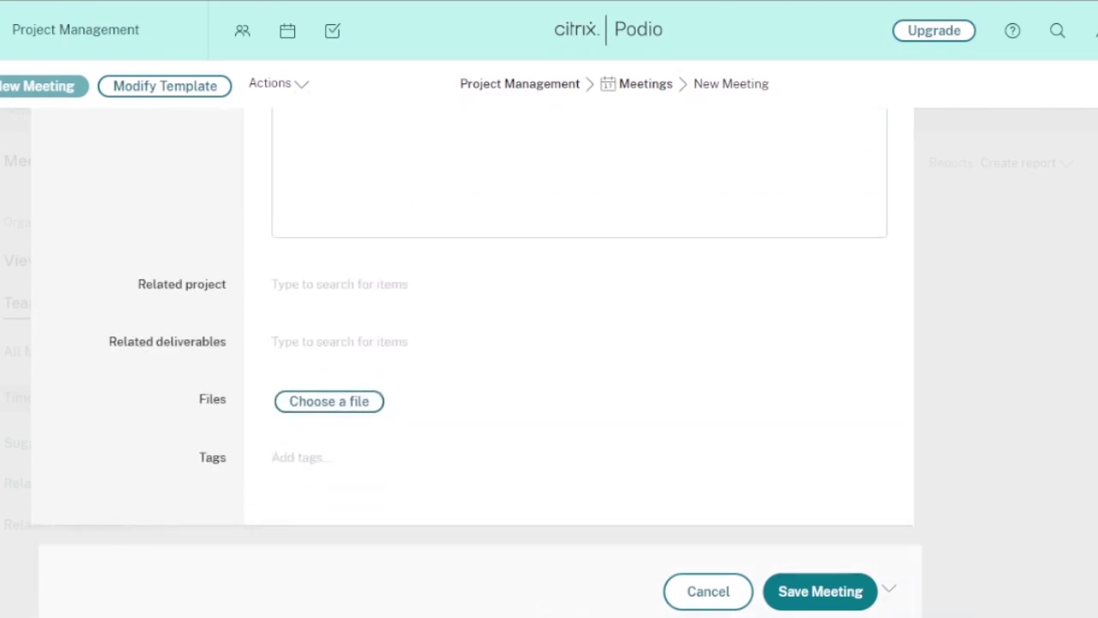
pyautogui.scroll(2, 579, 343)
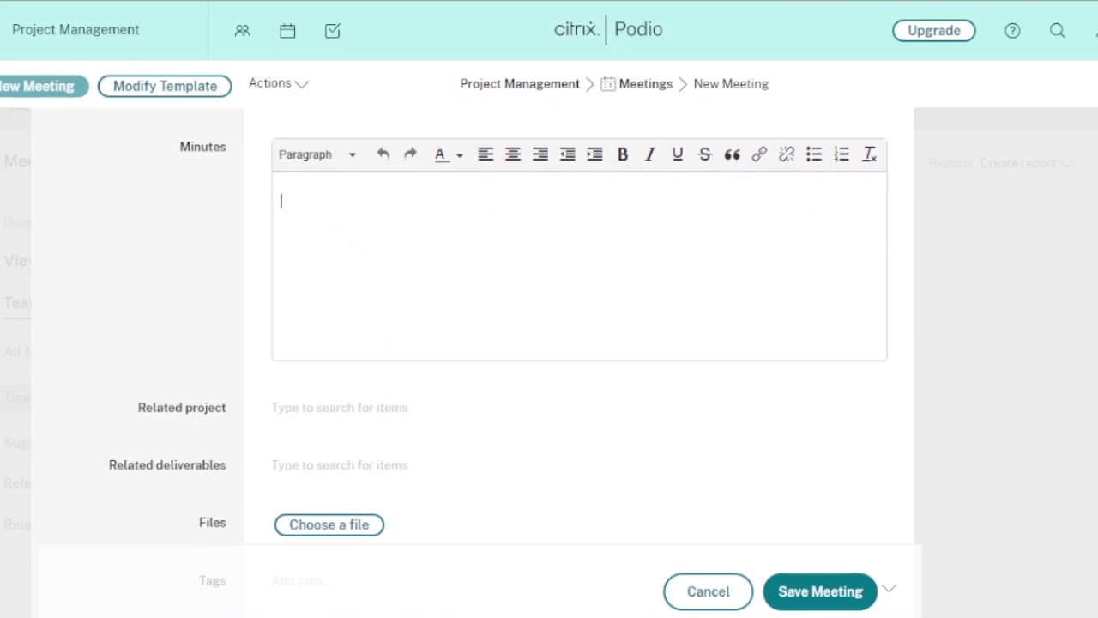
pyautogui.scroll(-1, 580, 343)
pyautogui.scroll(-1, 719, 343)
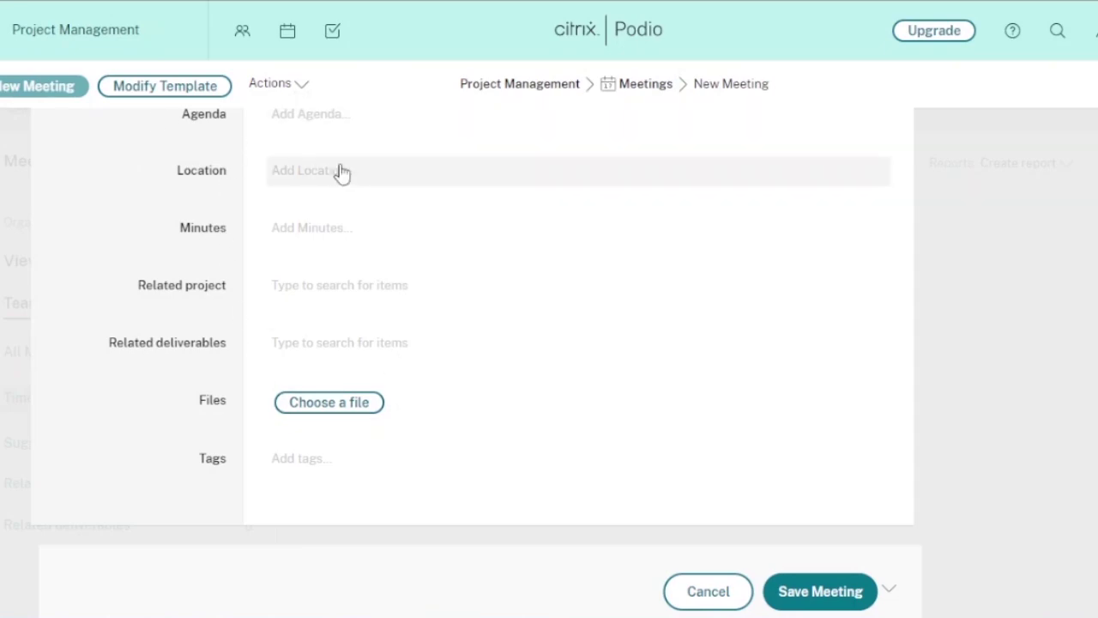
pyautogui.click(152, 87)
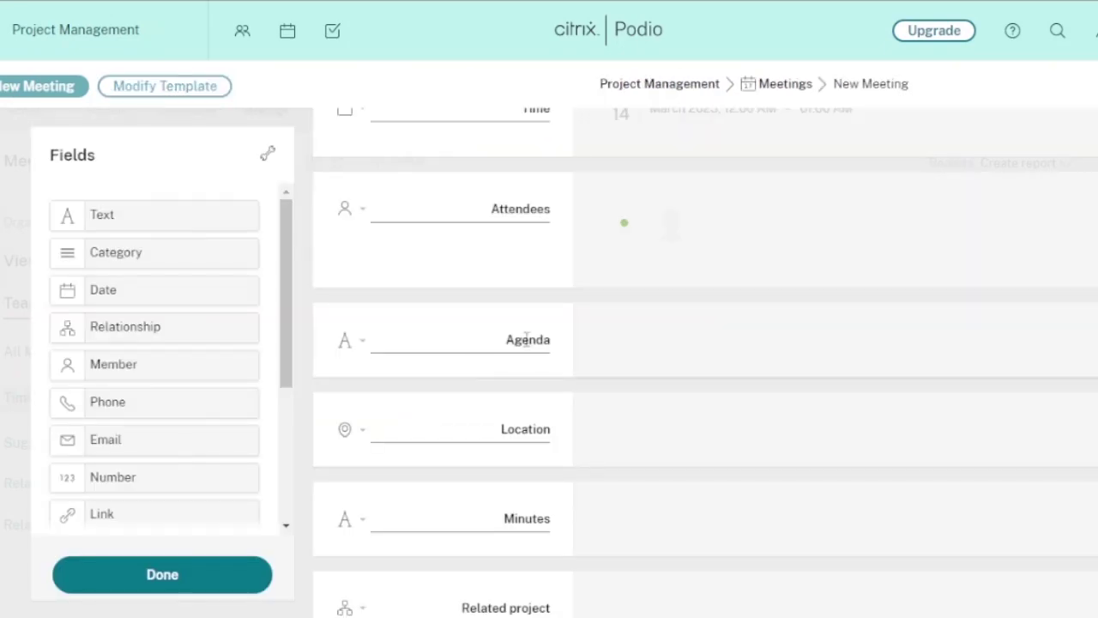
# Close the unchanged template with Done and scroll the form to Related project, Files and Tags
pyautogui.scroll(2, 704, 361)
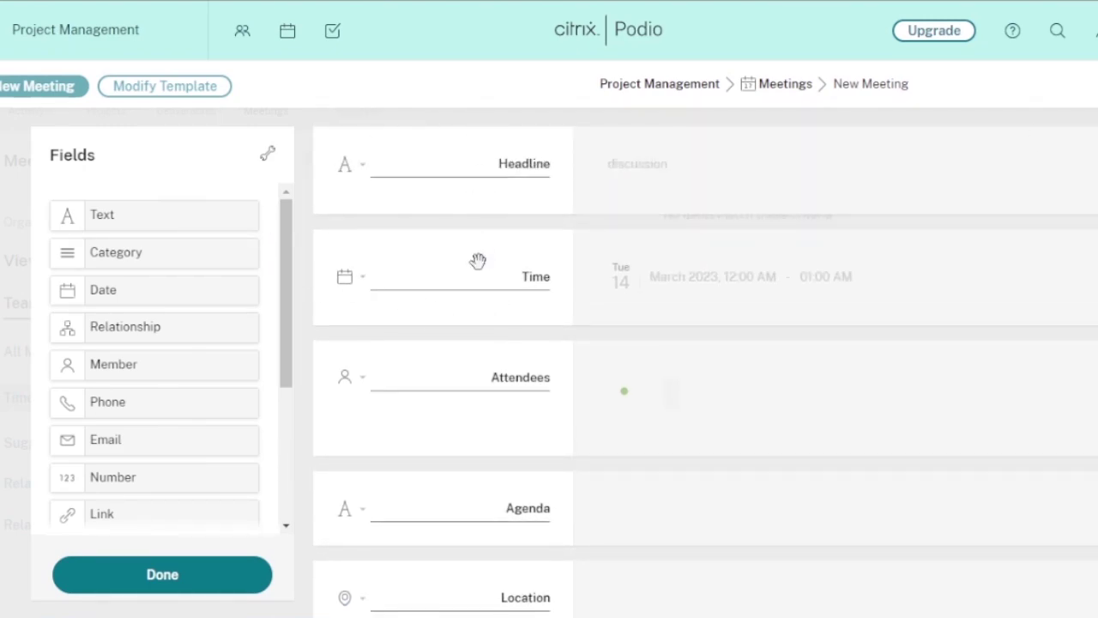
pyautogui.moveTo(286, 276); pyautogui.dragTo(306, 160)
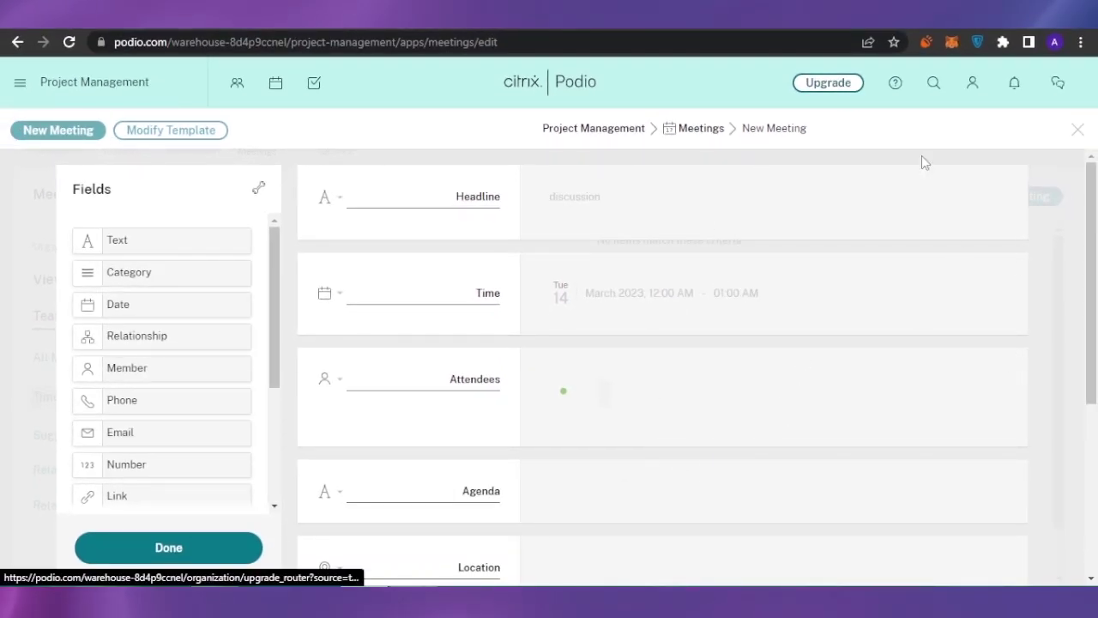
pyautogui.click(168, 547)
pyautogui.moveTo(1095, 187); pyautogui.dragTo(1073, 94)
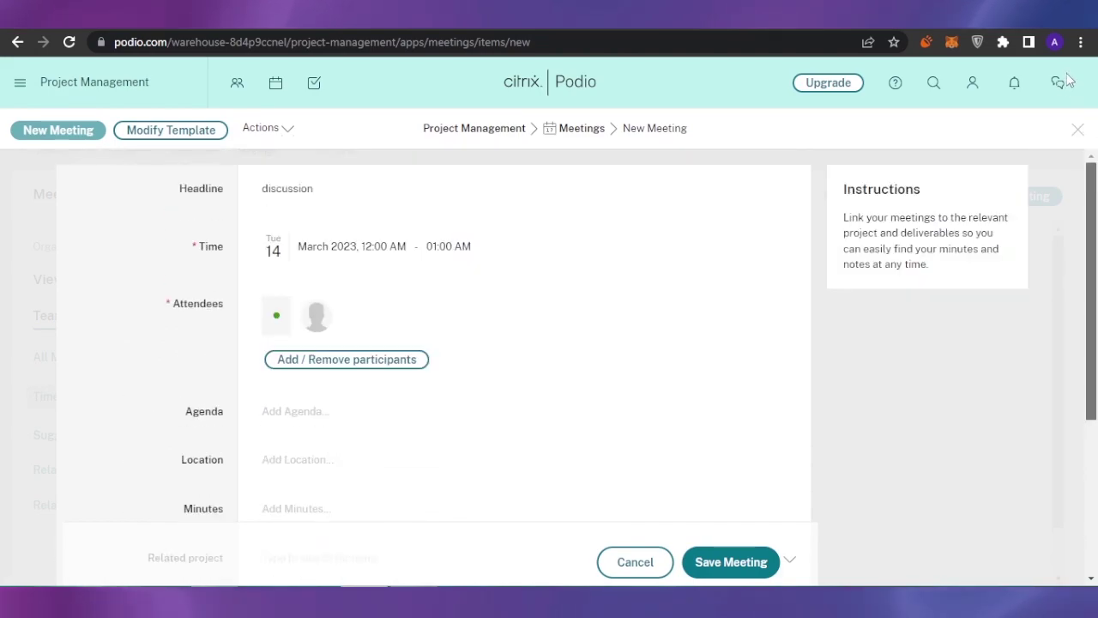
pyautogui.moveTo(1093, 301); pyautogui.dragTo(1093, 452)
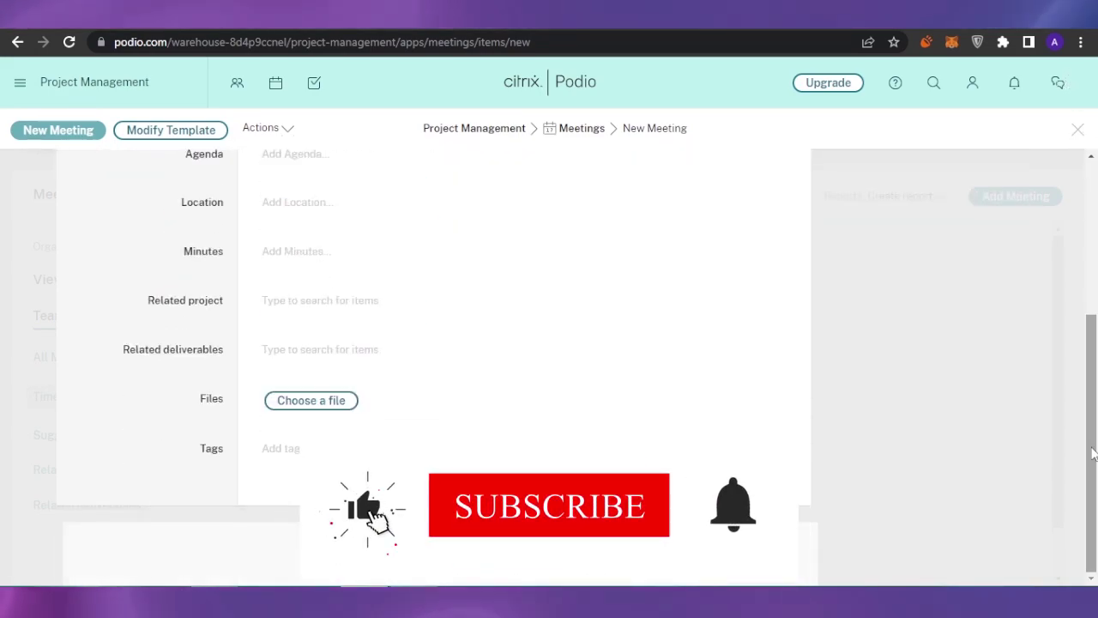